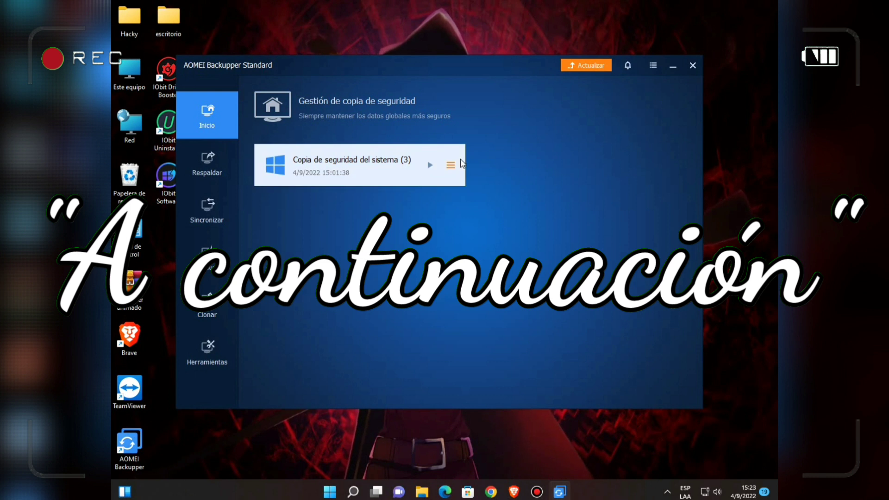
pyautogui.click(457, 165)
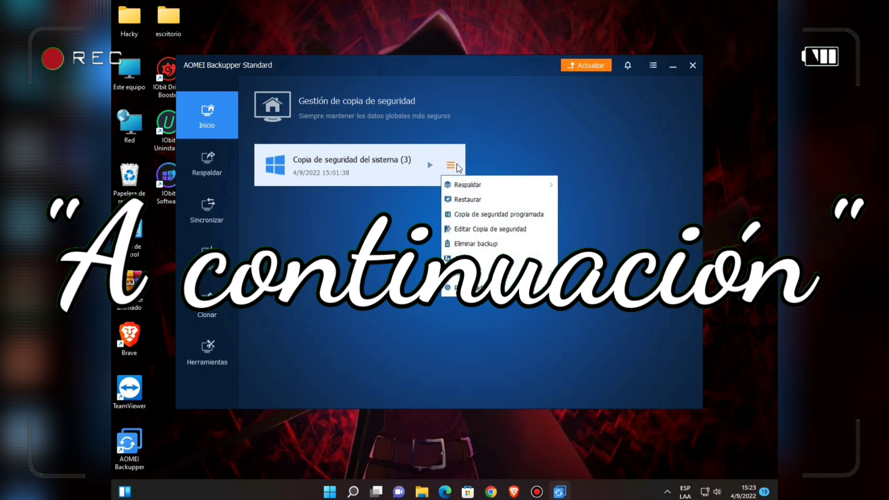
pyautogui.click(461, 254)
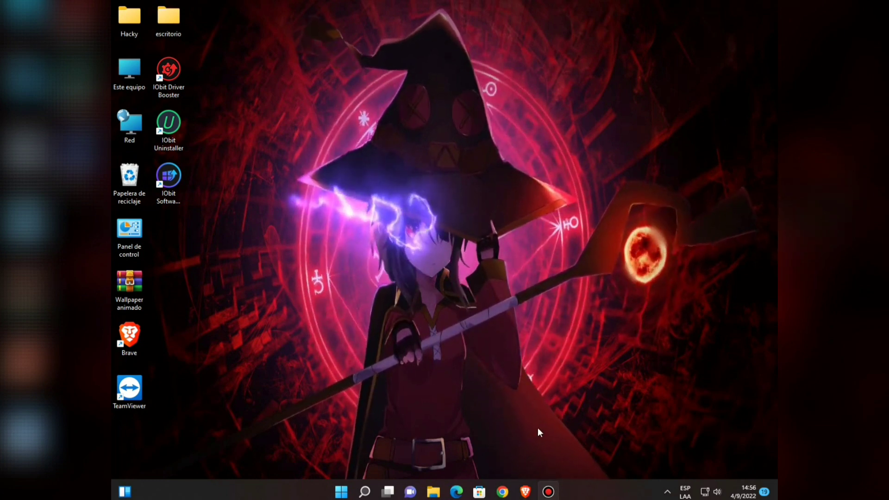
# Step: Switch to Brave and examine the AOMEI Backupper edition, version and Windows compatibility on the ubackup.com download page
pyautogui.click(525, 492)
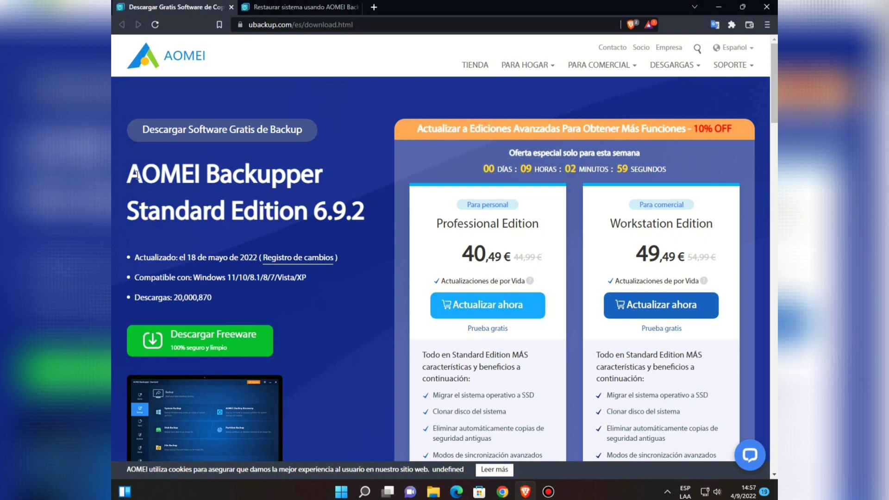
pyautogui.moveTo(137, 175); pyautogui.dragTo(349, 198)
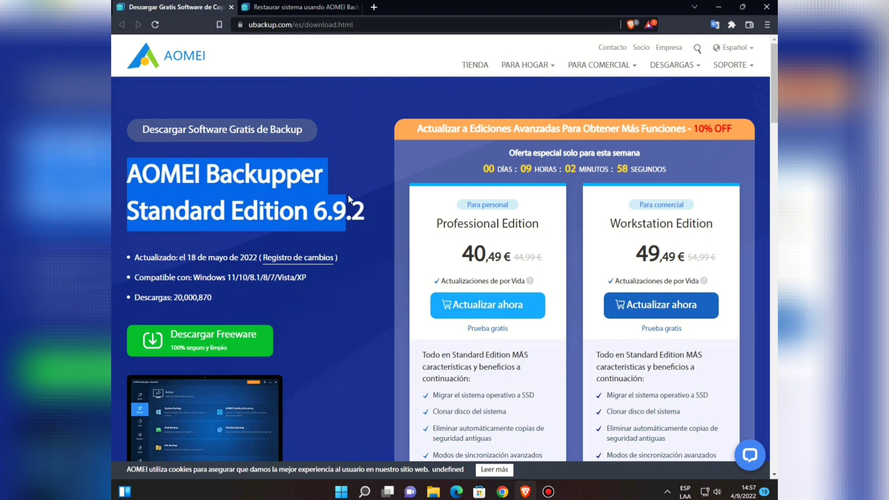
pyautogui.click(327, 211)
pyautogui.moveTo(137, 278); pyautogui.dragTo(240, 278)
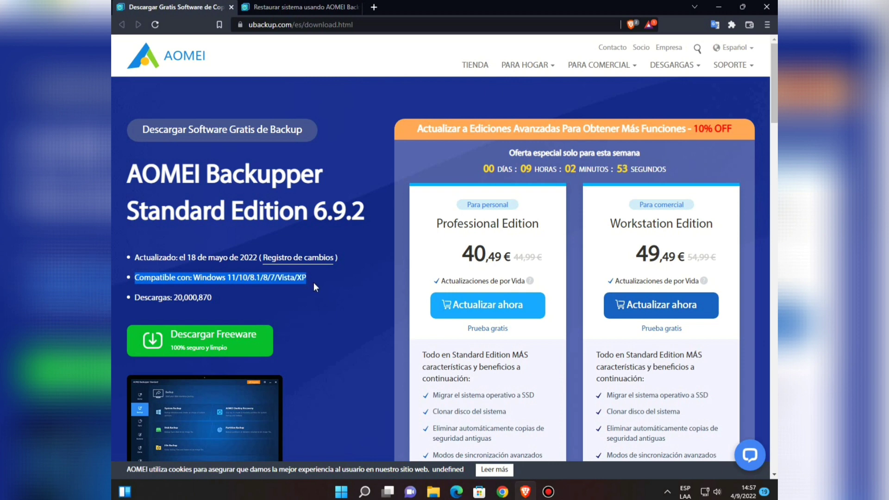
pyautogui.click(332, 159)
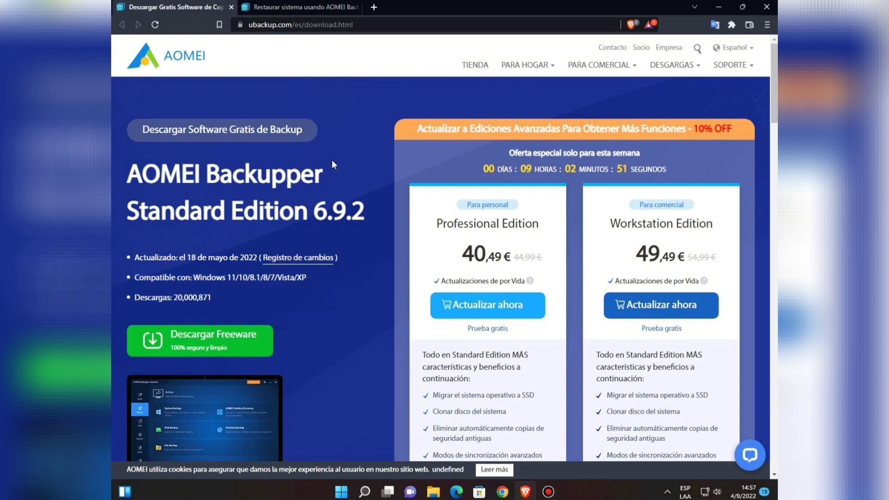
# Step: Review the AOMEI Backupper edition comparison and the other products further down the download page
pyautogui.scroll(-2, 359, 152)
pyautogui.scroll(-8, 360, 152)
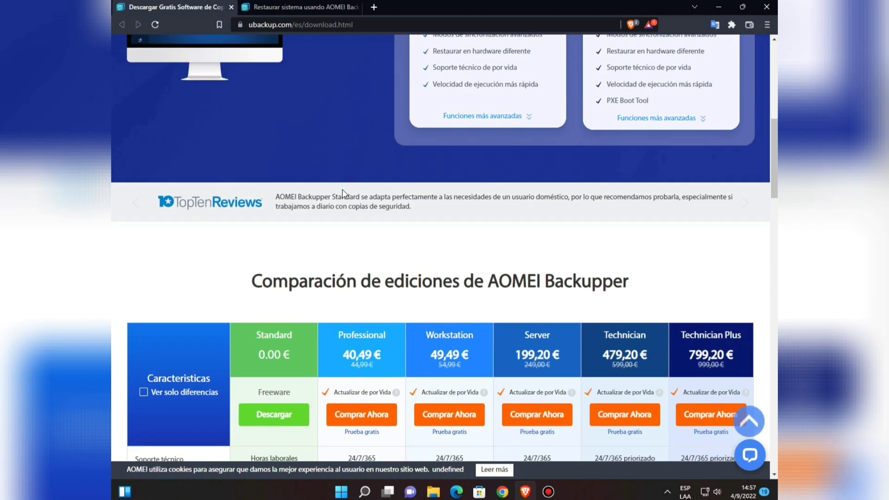
pyautogui.scroll(-2, 330, 221)
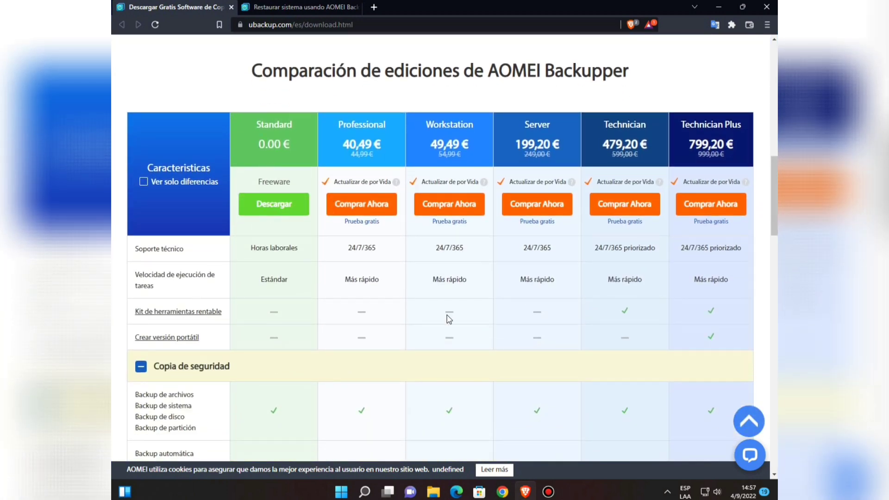
pyautogui.scroll(-3, 452, 349)
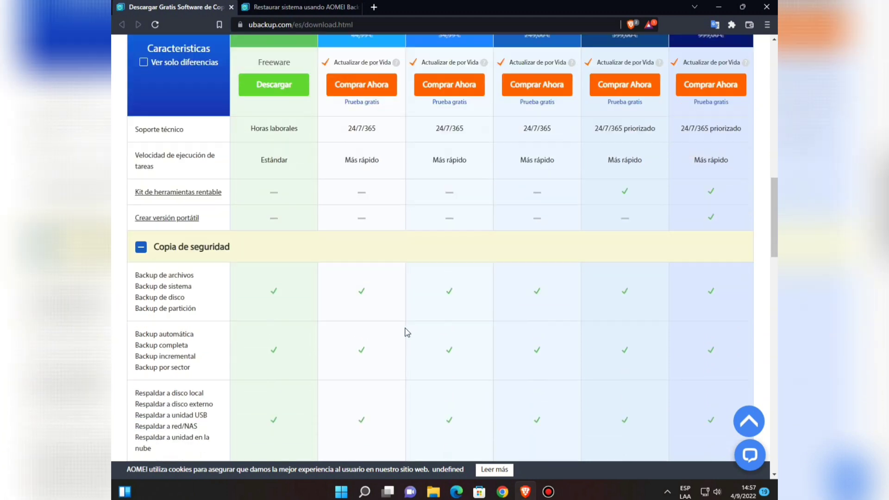
pyautogui.scroll(-4, 195, 351)
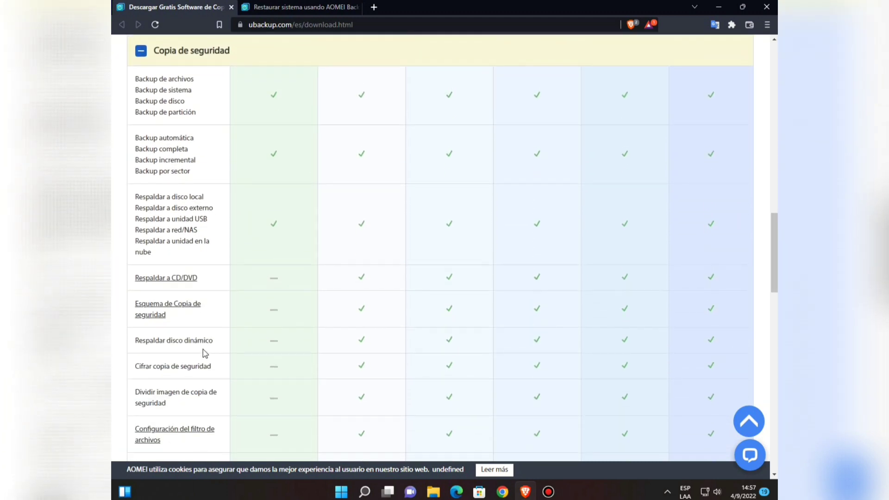
pyautogui.scroll(-6, 257, 345)
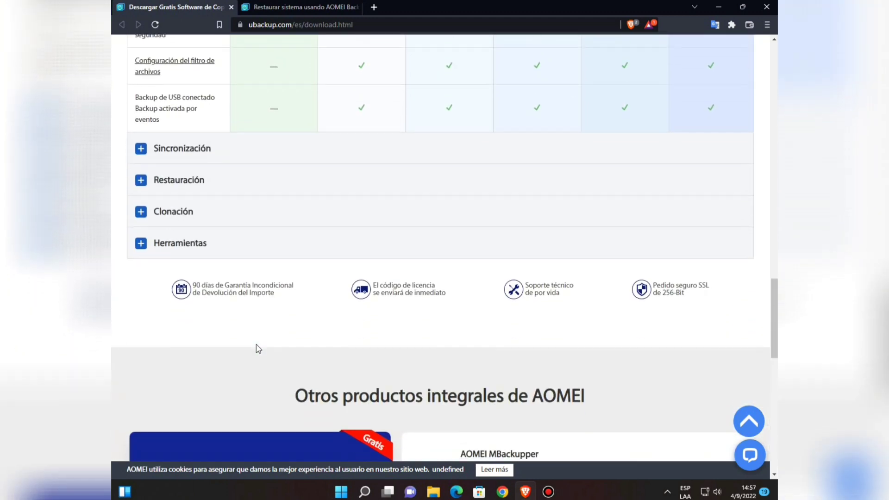
pyautogui.scroll(-4, 259, 348)
# Step: Download the AOMEI Backupper Standard freeware, save ABStd_free_installer in Descargas, and dismiss the Partition Assistant recommendation
pyautogui.scroll(12, 257, 342)
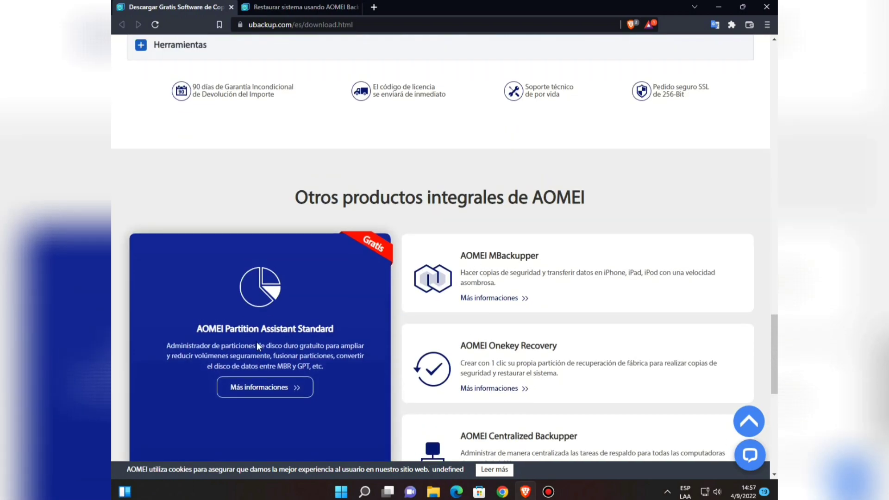
pyautogui.scroll(15, 258, 347)
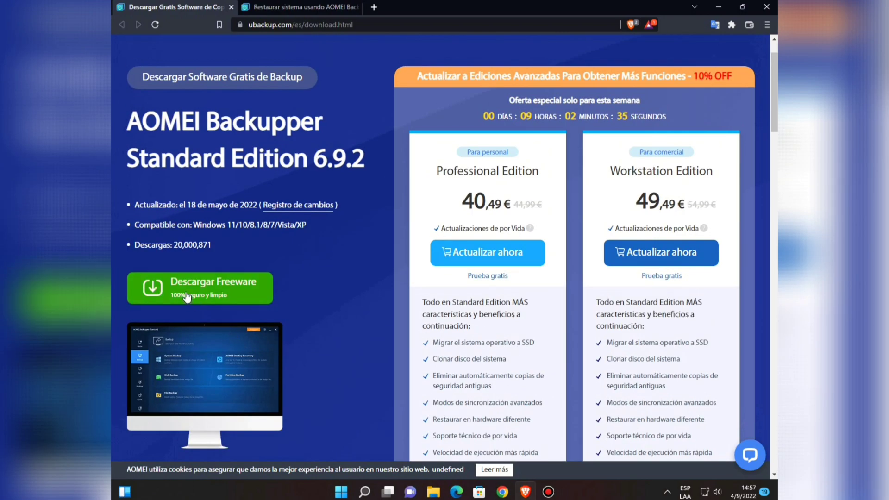
pyautogui.click(225, 291)
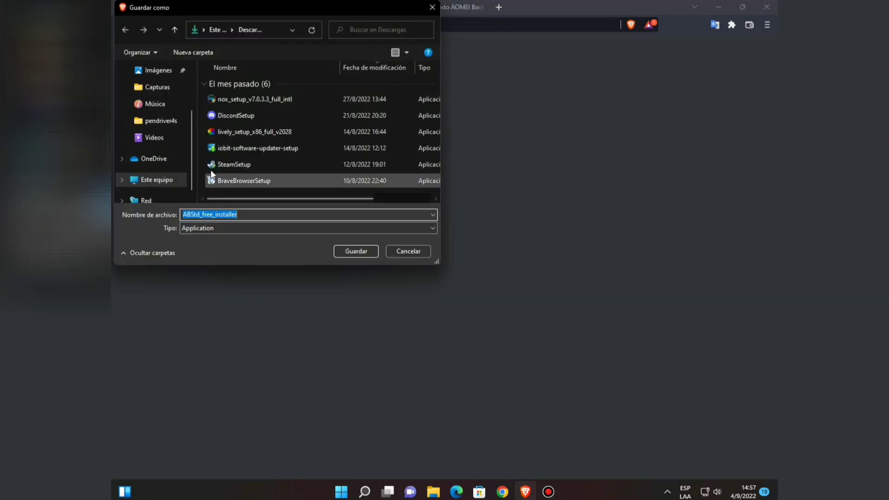
pyautogui.scroll(3, 180, 147)
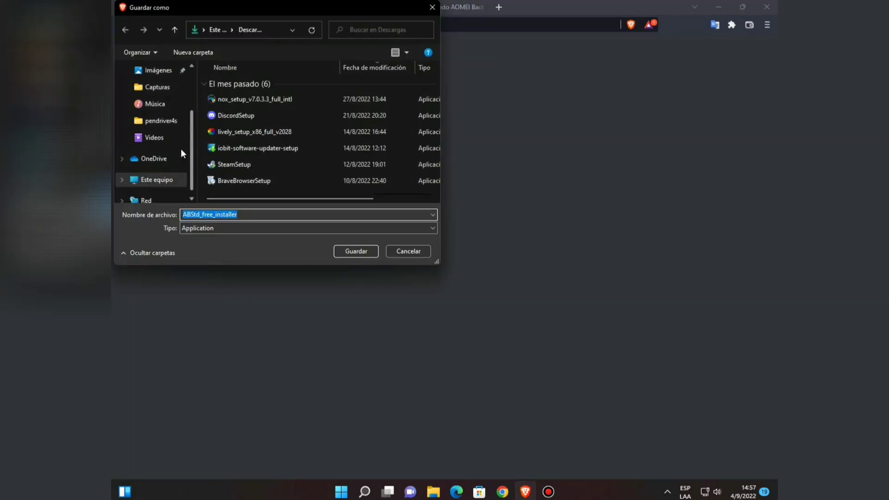
pyautogui.click(345, 250)
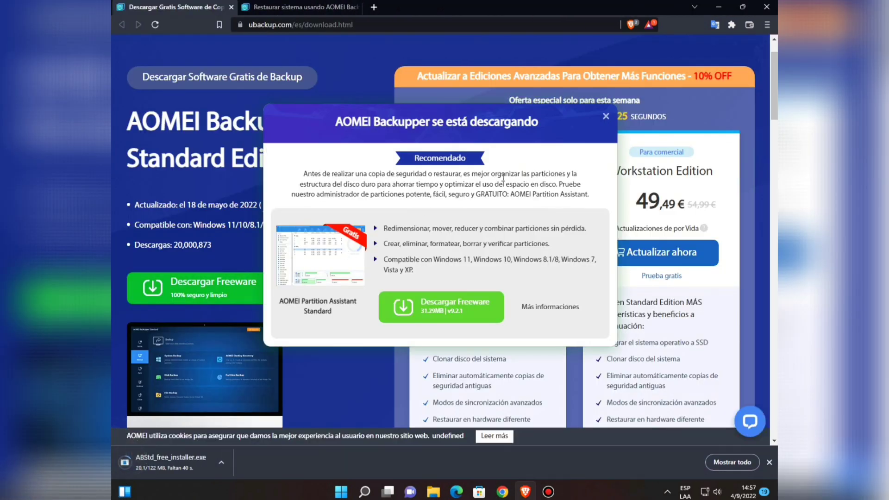
pyautogui.click(606, 117)
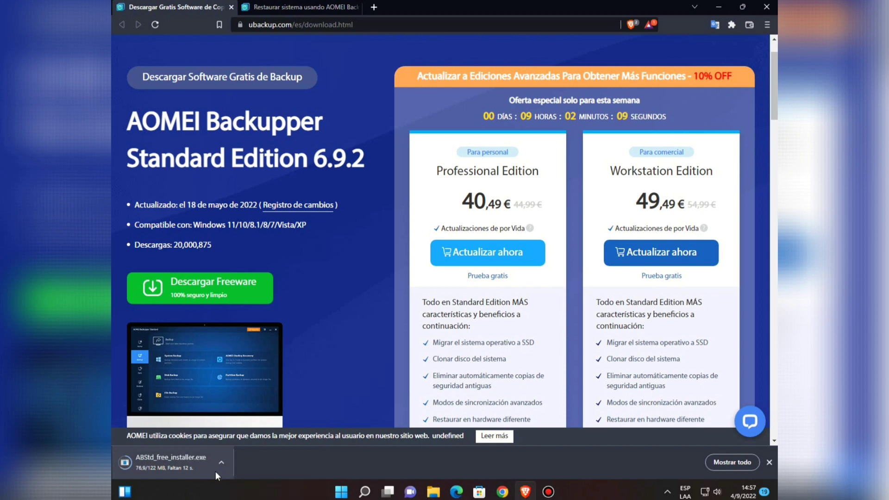
# Step: Examine which Copia de seguridad features the Standard edition includes in the comparison table
pyautogui.scroll(-8, 248, 385)
pyautogui.scroll(-6, 247, 374)
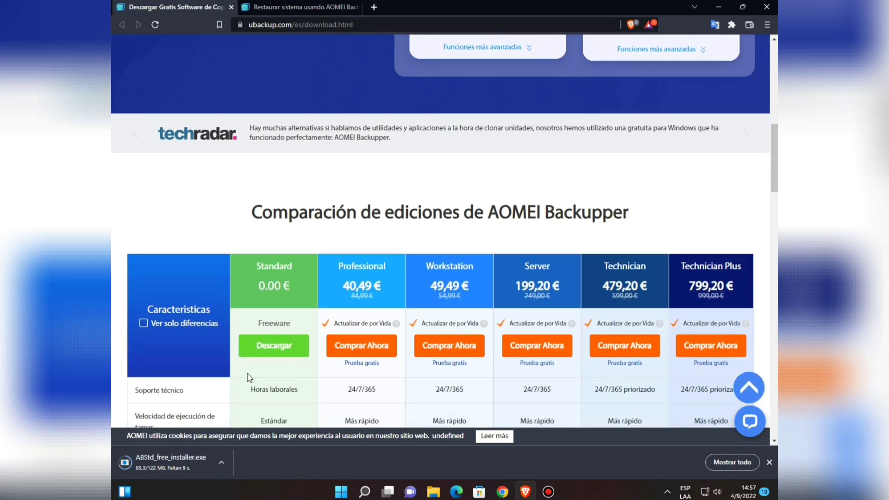
pyautogui.scroll(-3, 248, 379)
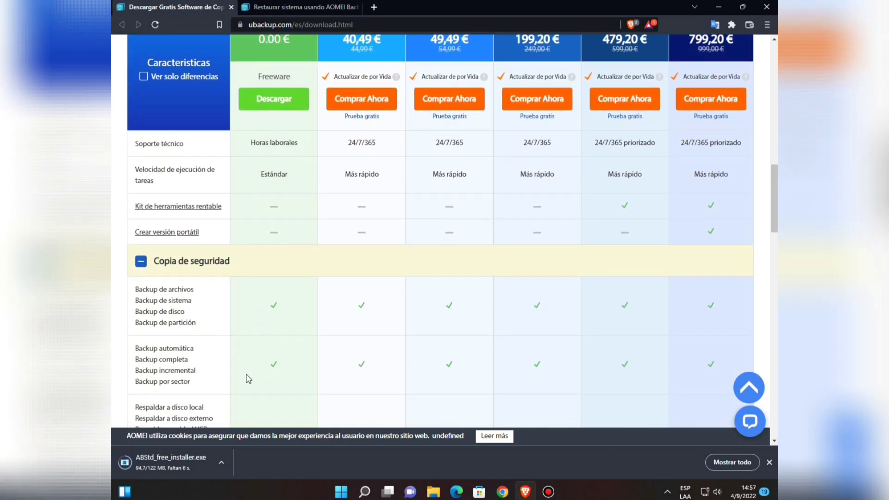
pyautogui.scroll(1, 248, 379)
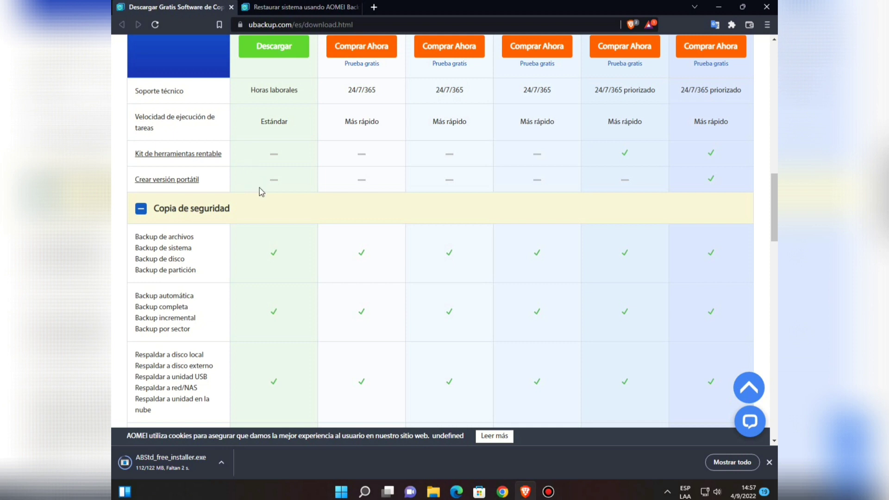
pyautogui.scroll(-1, 269, 216)
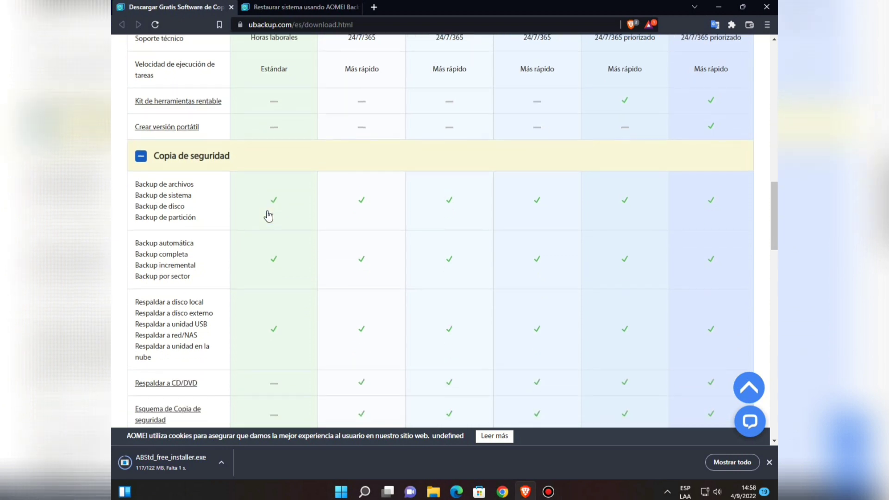
pyautogui.scroll(-1, 268, 216)
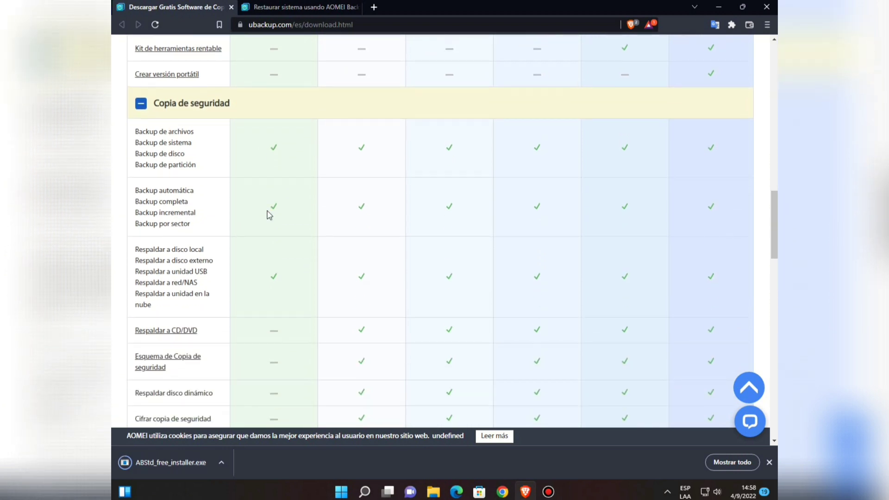
pyautogui.scroll(-2, 269, 215)
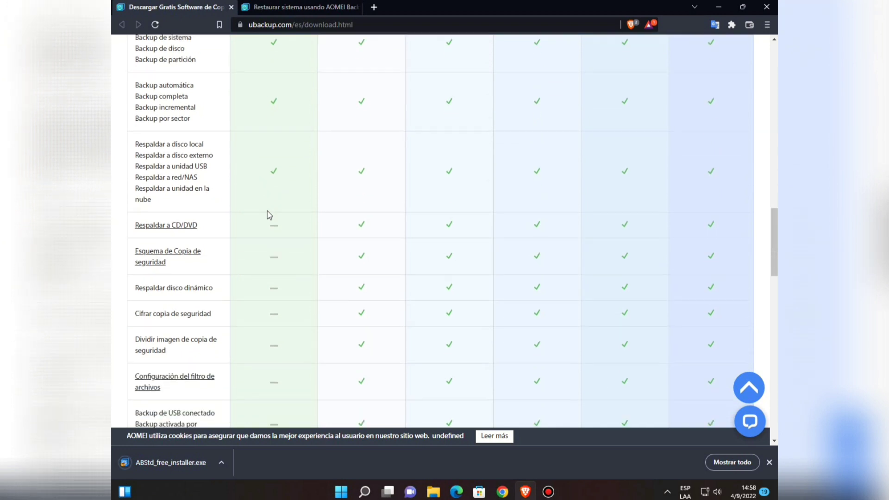
# Step: Show the downloaded ABStd_free_installer in its folder and run it as administrator
pyautogui.click(225, 467)
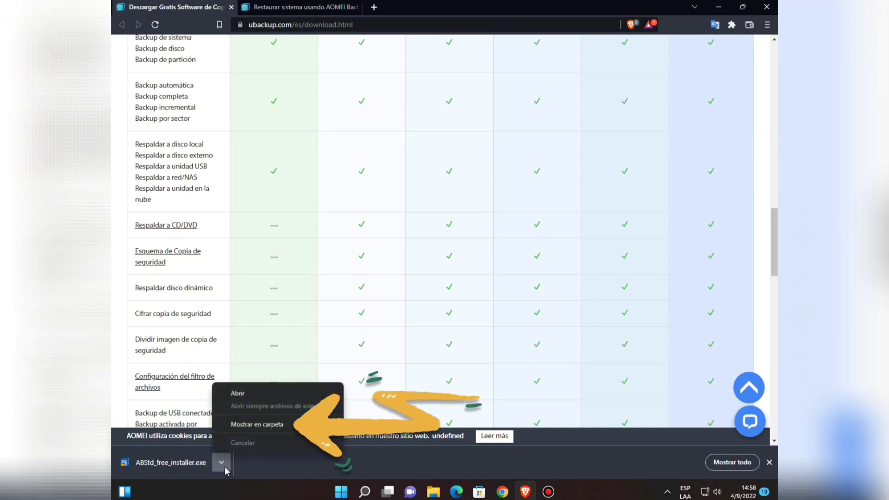
pyautogui.click(236, 427)
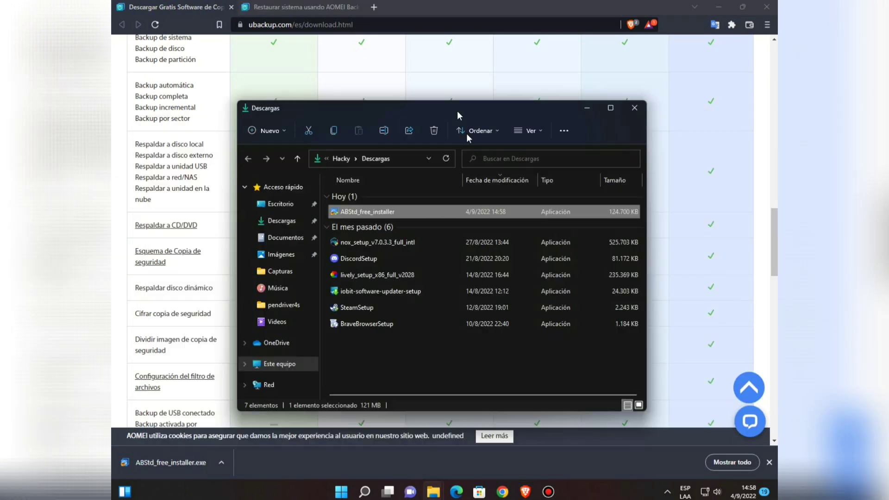
pyautogui.moveTo(454, 108); pyautogui.dragTo(416, 85)
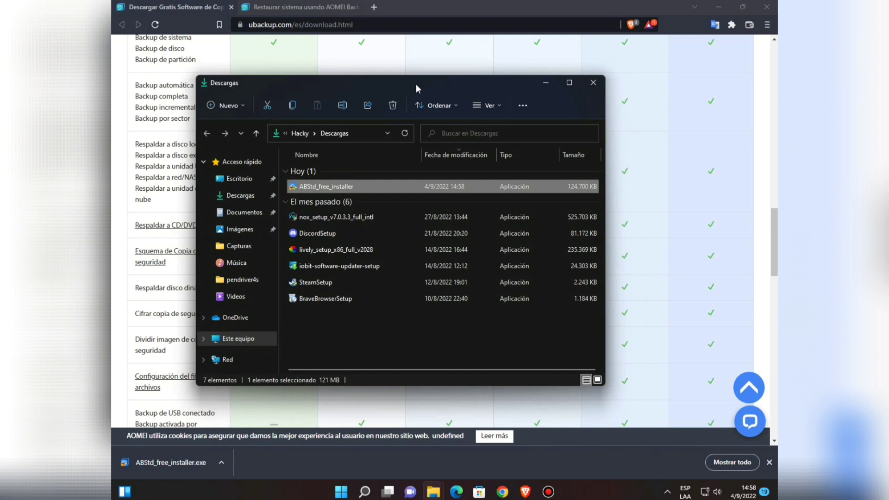
pyautogui.rightClick(308, 189)
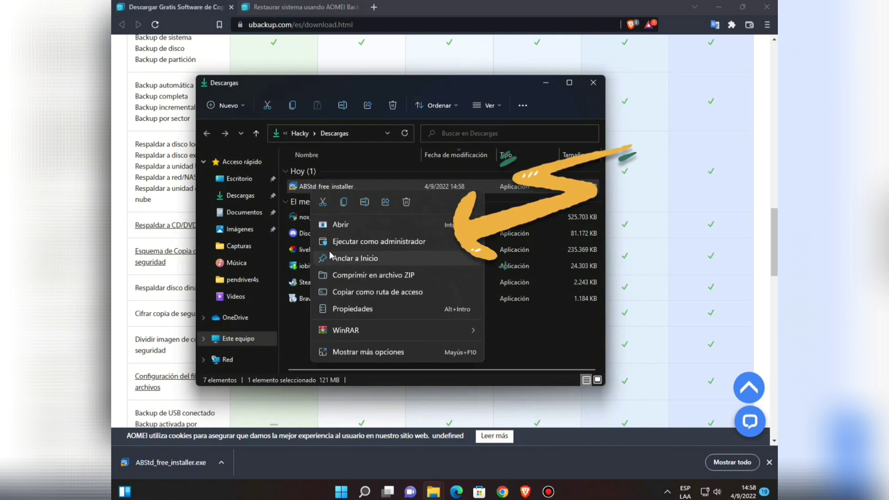
pyautogui.click(331, 245)
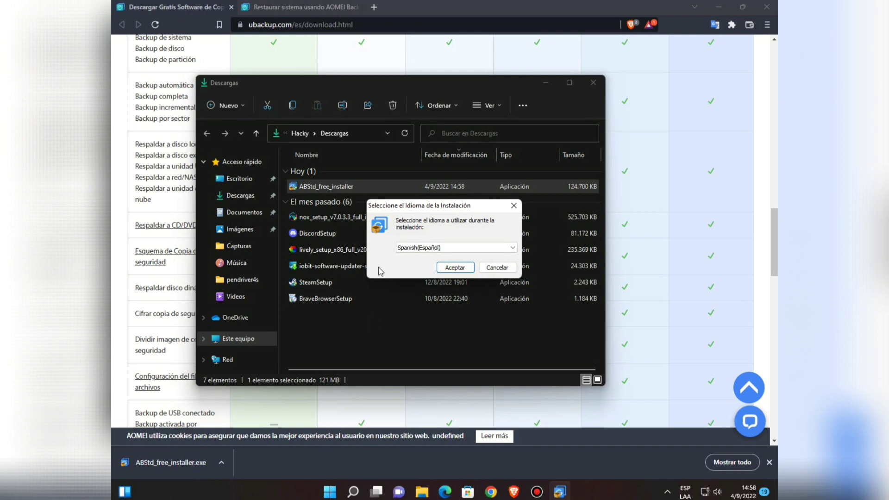
# Step: Select Spanish(Español) as the installation language and accept it
pyautogui.click(448, 254)
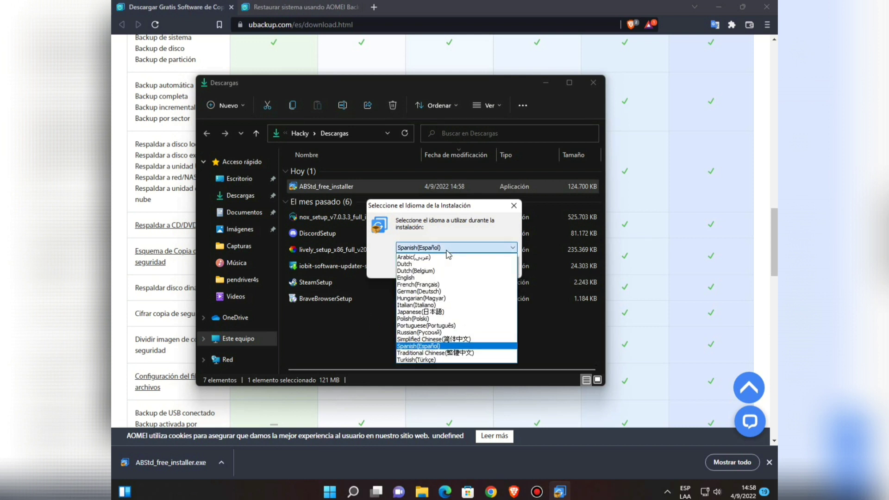
pyautogui.click(436, 347)
pyautogui.click(451, 266)
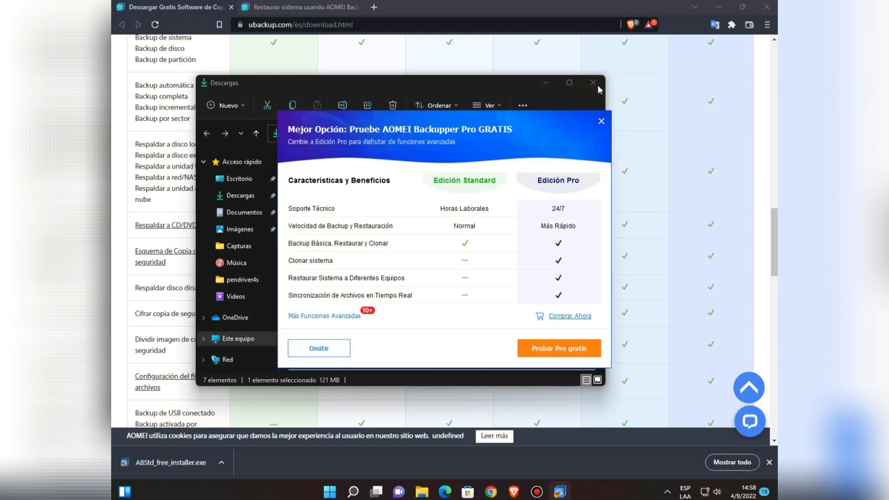
# Step: Close the Descargas folder window and minimize the browser to leave only the installer on the desktop
pyautogui.click(594, 83)
pyautogui.click(715, 10)
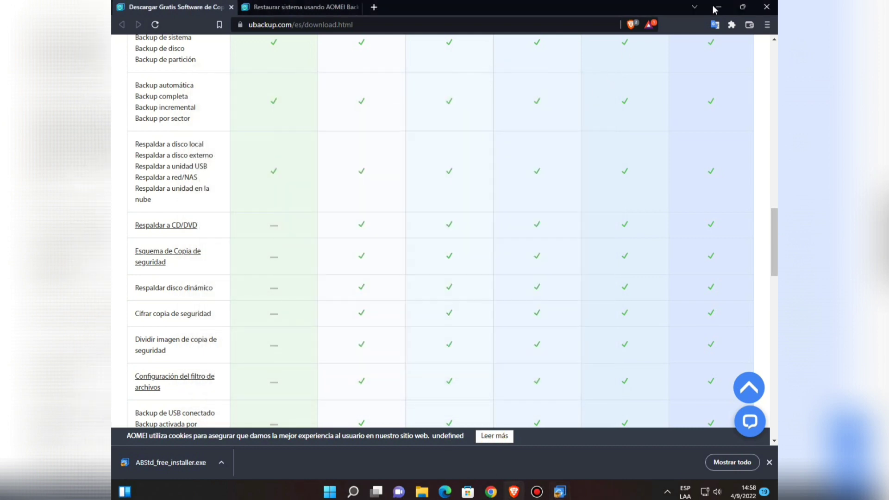
pyautogui.click(716, 8)
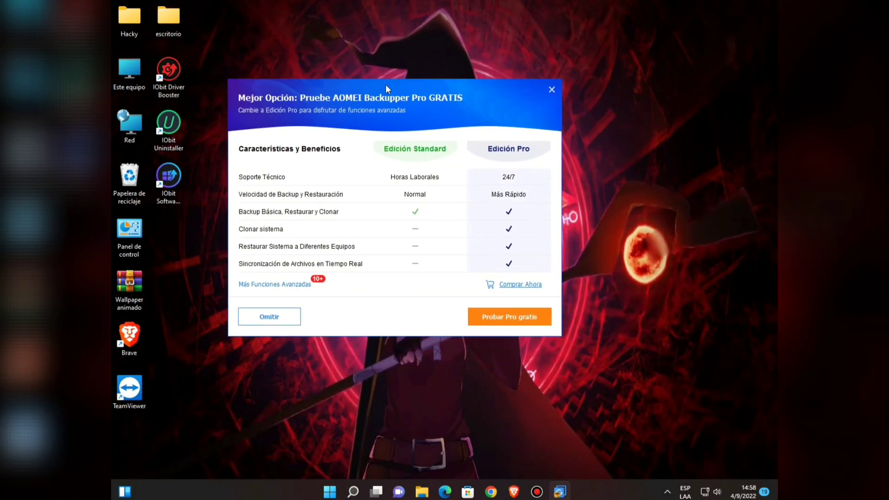
# Step: Skip the AOMEI Backupper Pro trial offer and install AOMEI Backupper Standard in the default location
pyautogui.moveTo(388, 88); pyautogui.dragTo(382, 85)
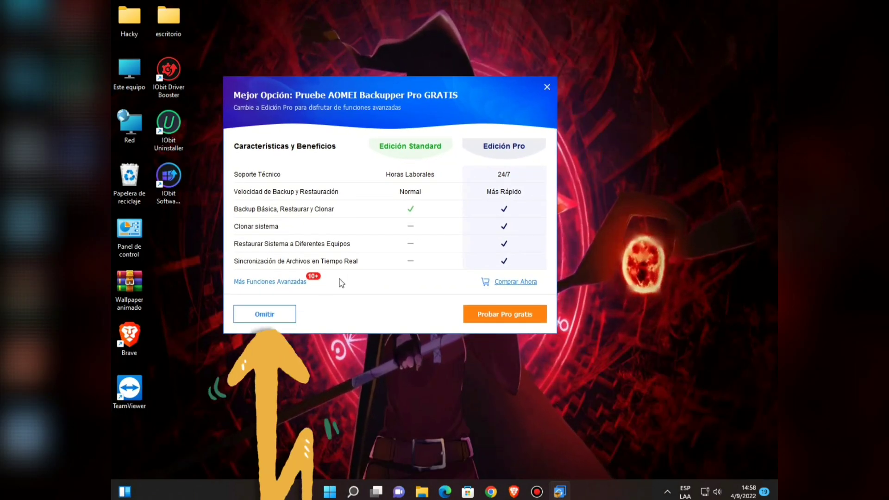
pyautogui.click(276, 316)
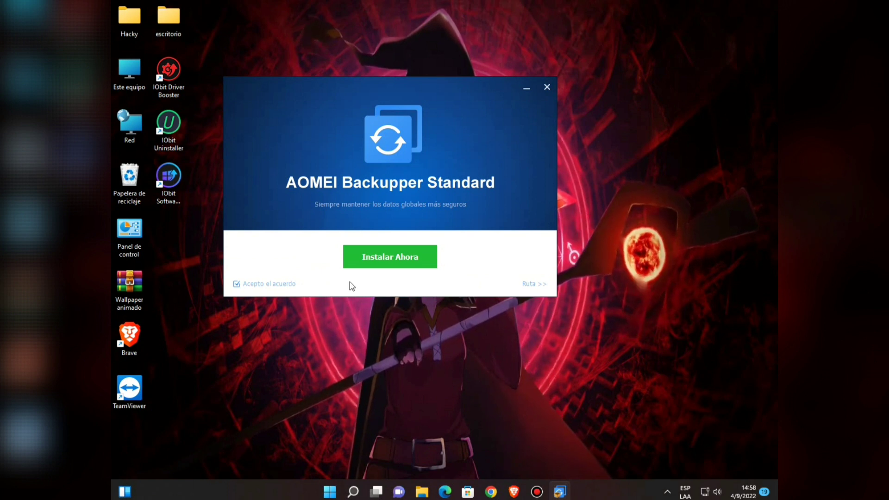
pyautogui.click(371, 264)
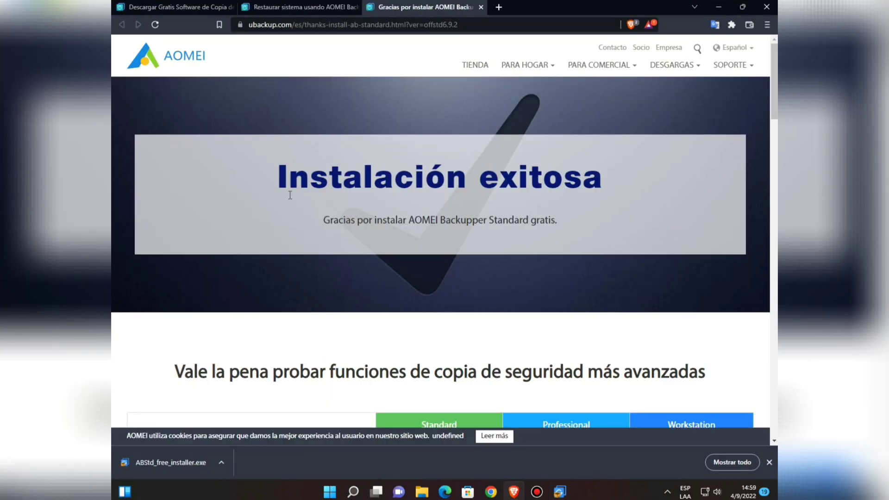
# Step: Look over the edition comparison on the installation thank-you page, dismiss the browser window and launch the installed AOMEI Backupper Standard
pyautogui.scroll(-5, 437, 268)
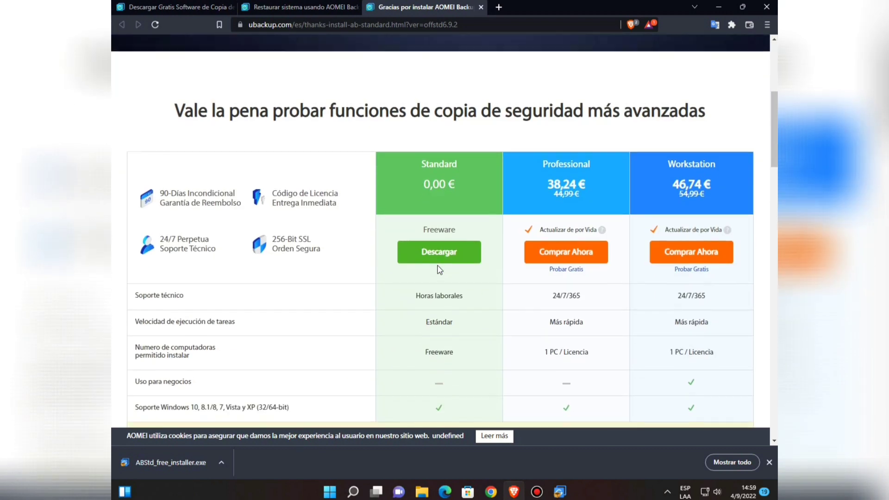
pyautogui.scroll(5, 439, 270)
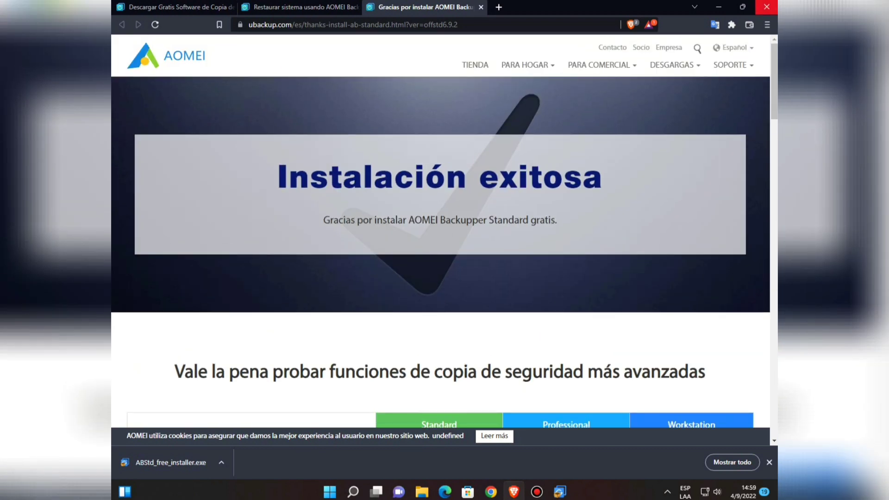
pyautogui.click(730, 7)
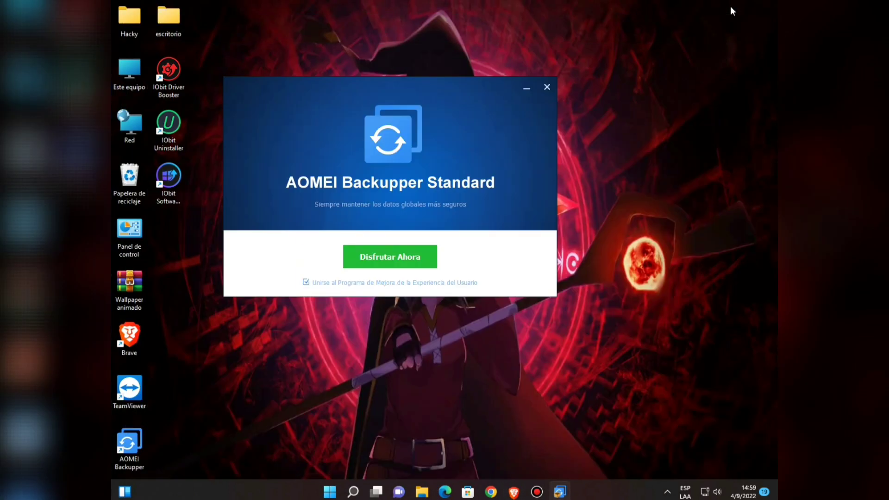
pyautogui.click(398, 263)
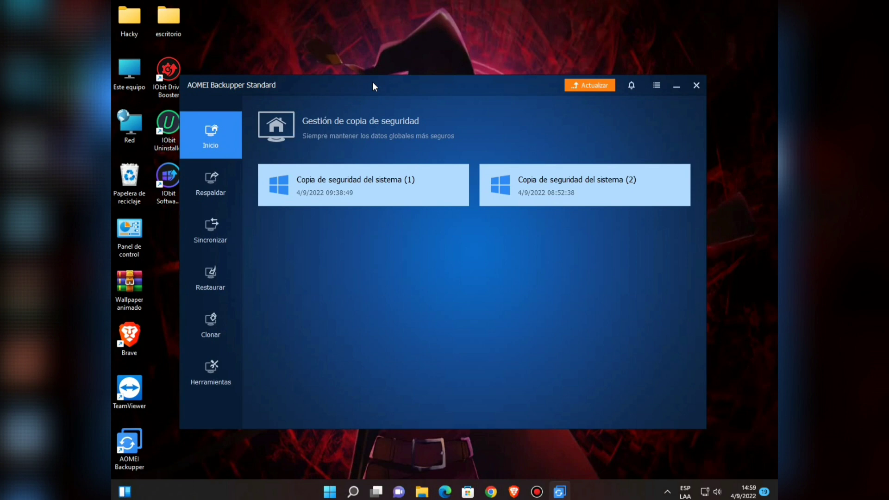
pyautogui.moveTo(372, 81); pyautogui.dragTo(372, 59)
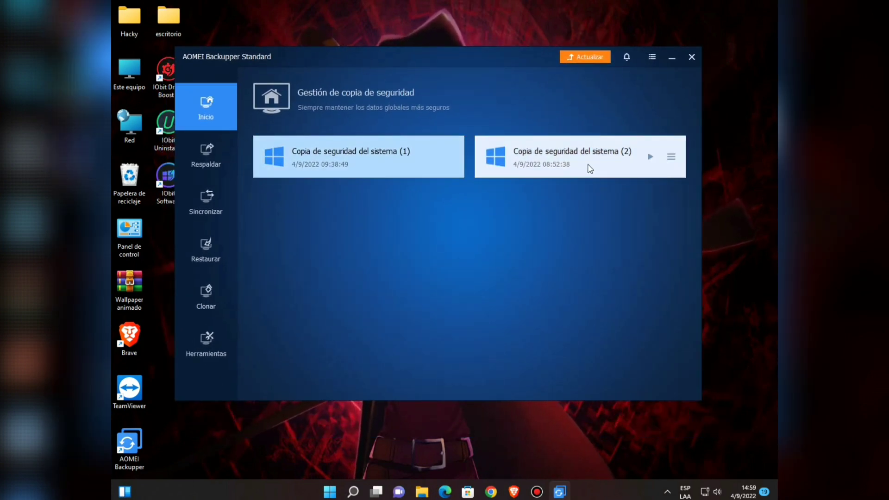
# Step: Delete both existing system backup tasks, (1) and (2), with the option Sólo eliminar esta tarea de copia de seguridad
pyautogui.click(451, 157)
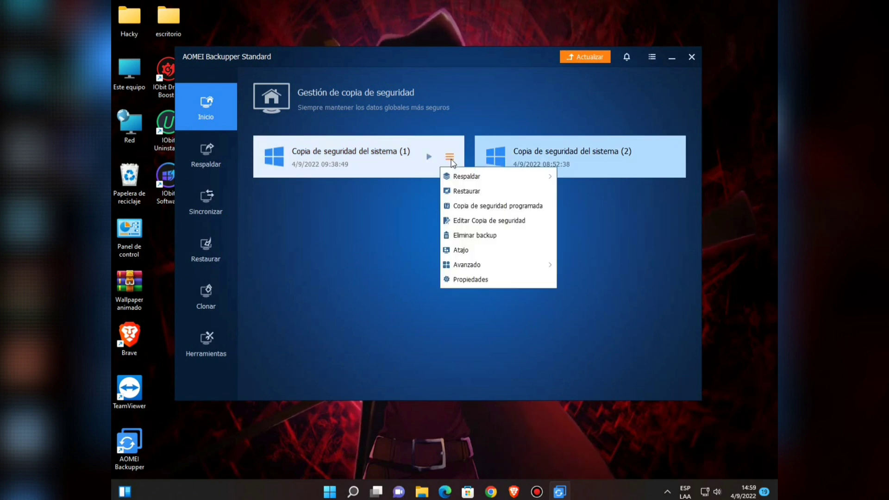
pyautogui.moveTo(464, 267)
pyautogui.click(463, 236)
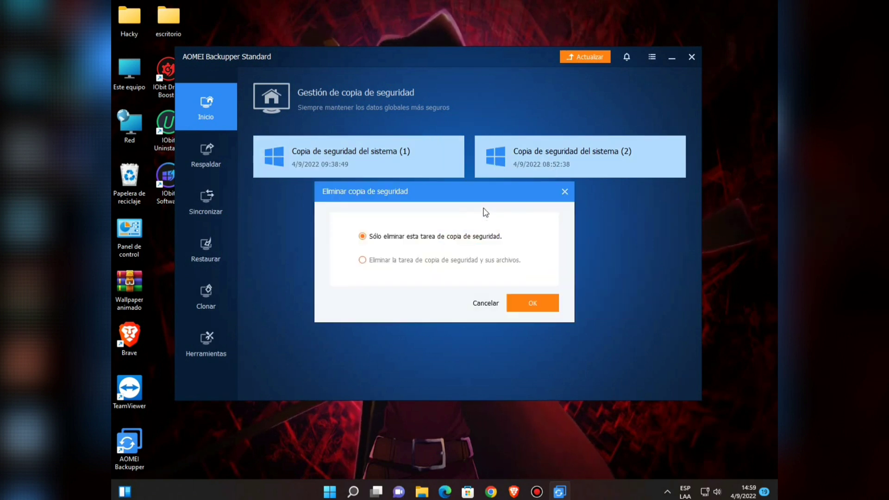
pyautogui.click(521, 307)
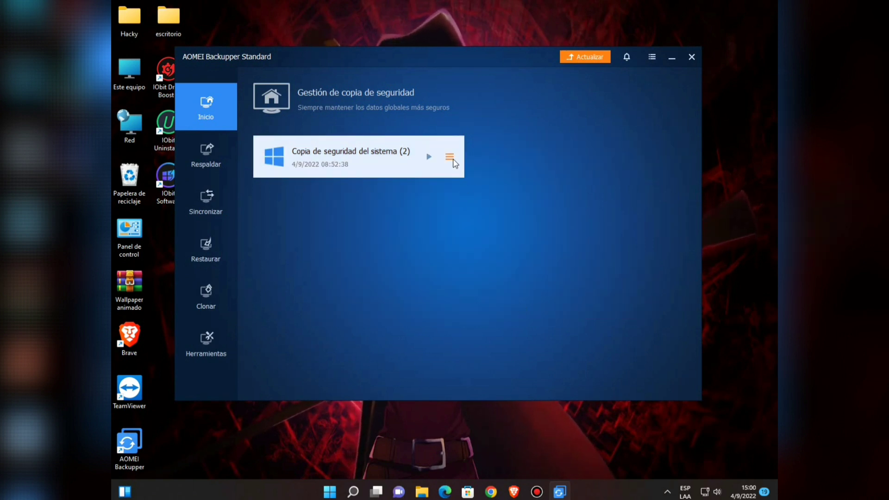
pyautogui.click(449, 156)
pyautogui.click(471, 235)
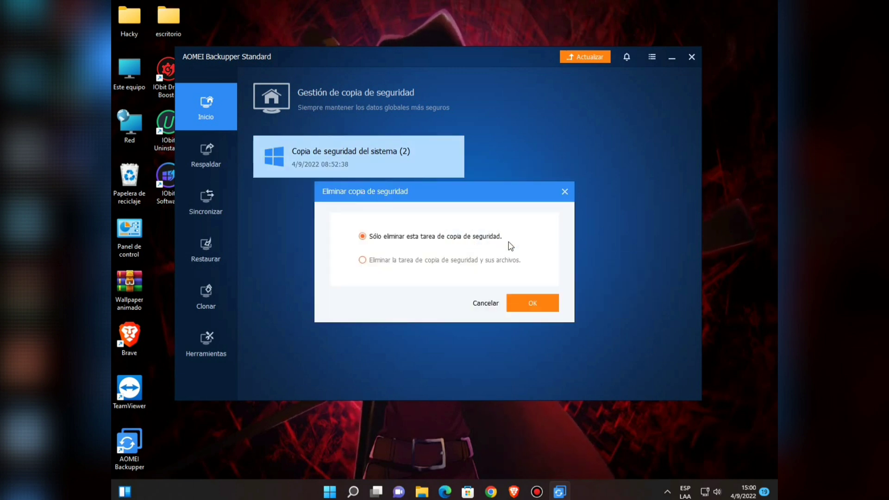
pyautogui.click(524, 302)
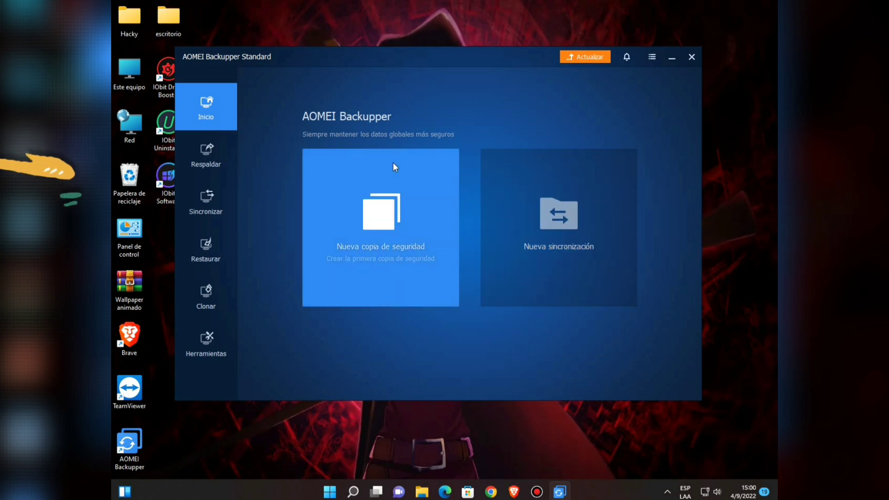
# Step: Examine the functions offered under Respaldar, Sincronizar, Restaurar, Clonar and Herramientas, including the full list of tools
pyautogui.click(201, 158)
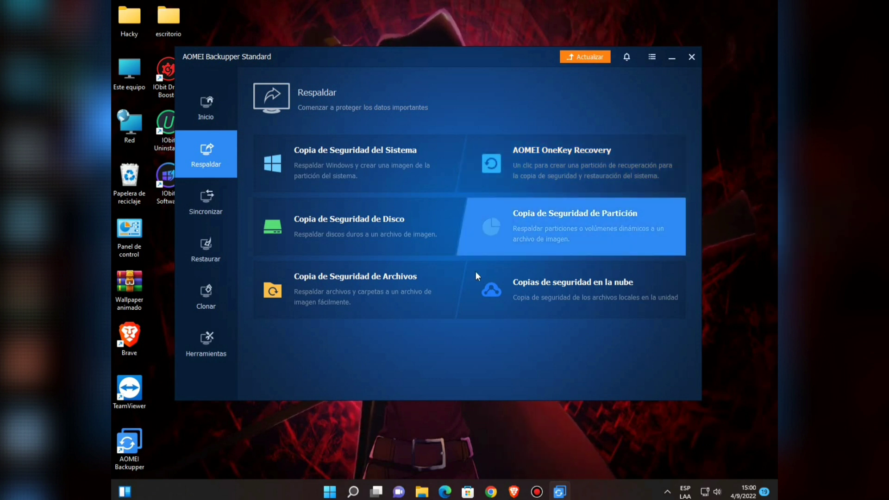
pyautogui.click(188, 211)
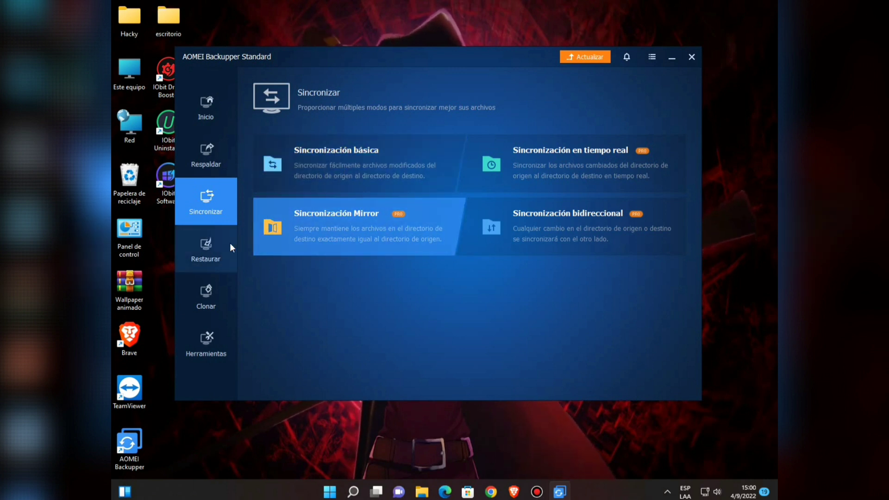
pyautogui.click(218, 244)
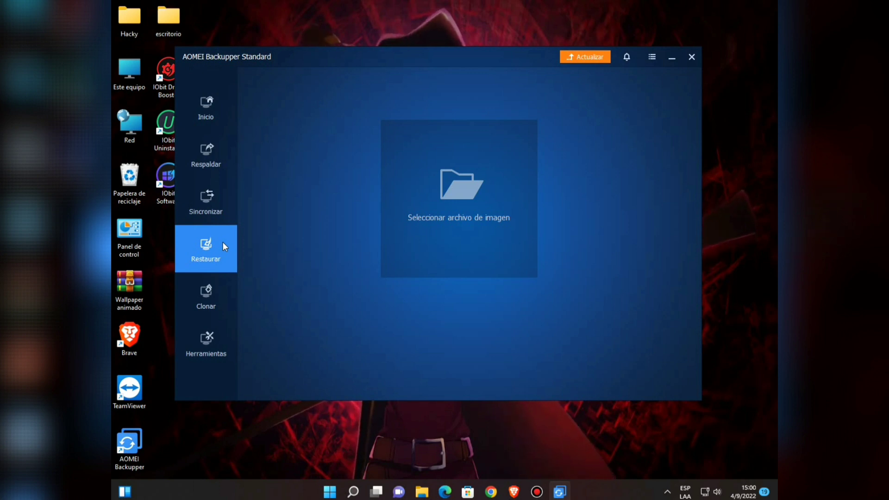
pyautogui.click(215, 293)
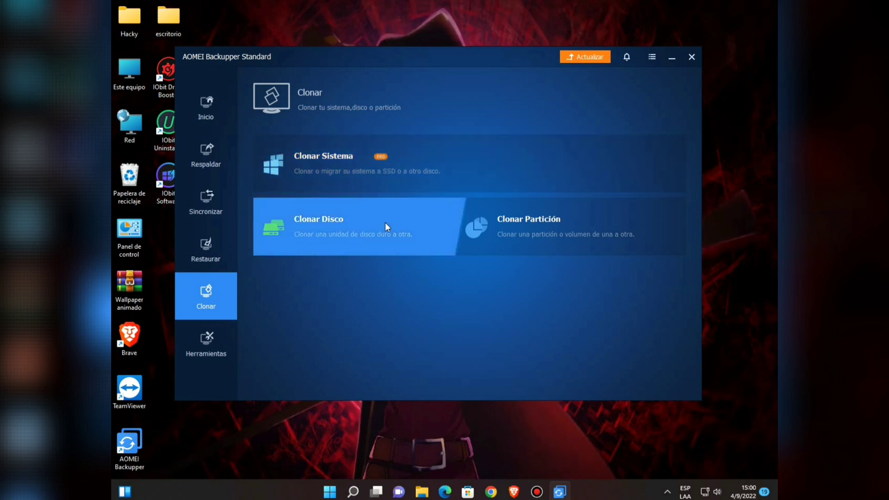
pyautogui.click(206, 340)
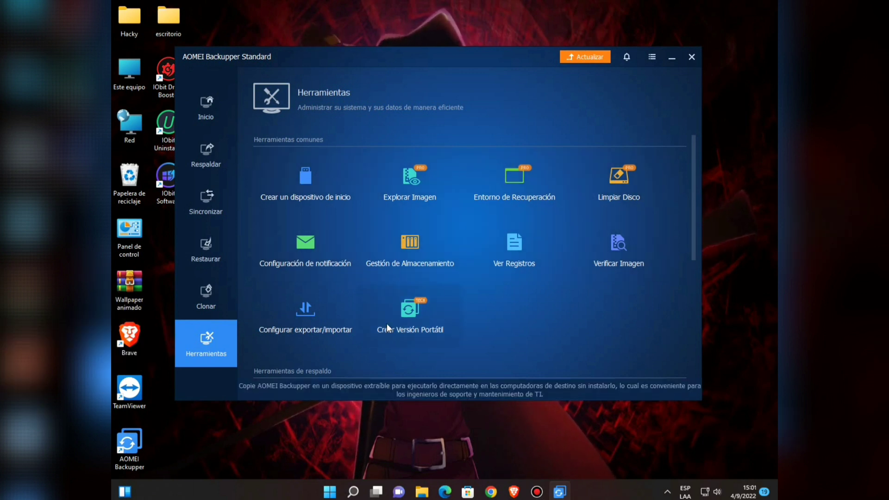
pyautogui.scroll(-4, 425, 304)
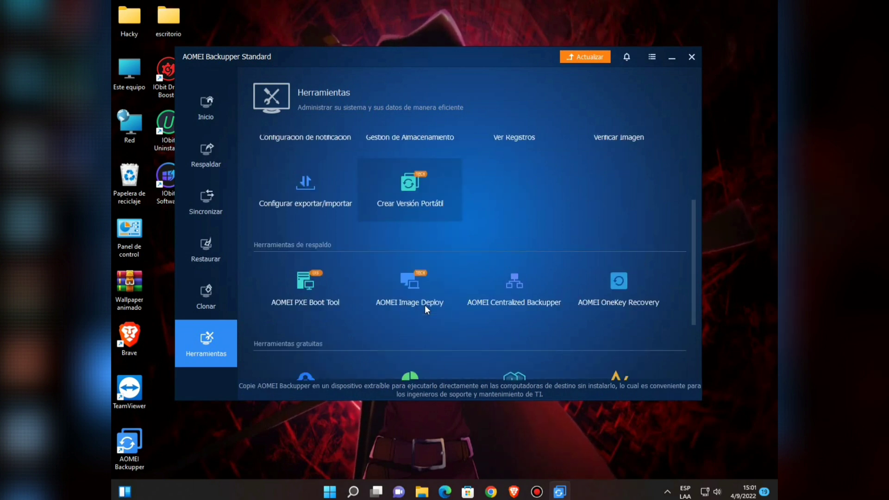
pyautogui.scroll(-3, 425, 307)
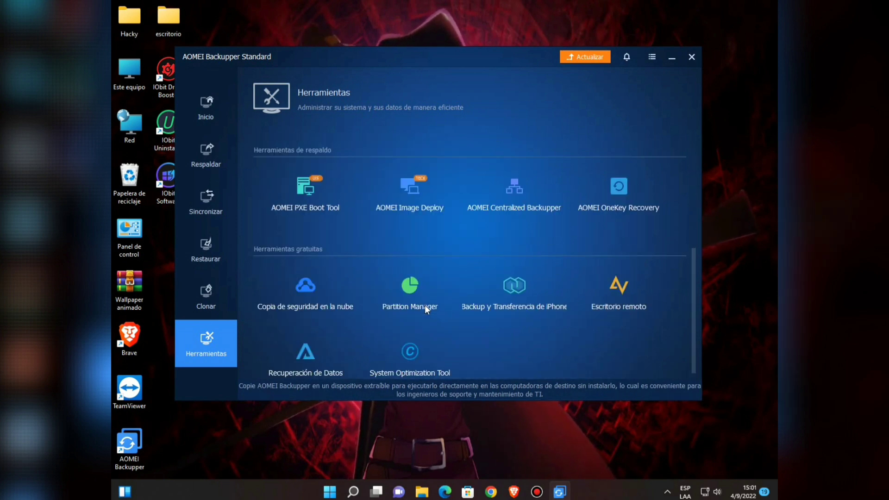
pyautogui.scroll(7, 425, 306)
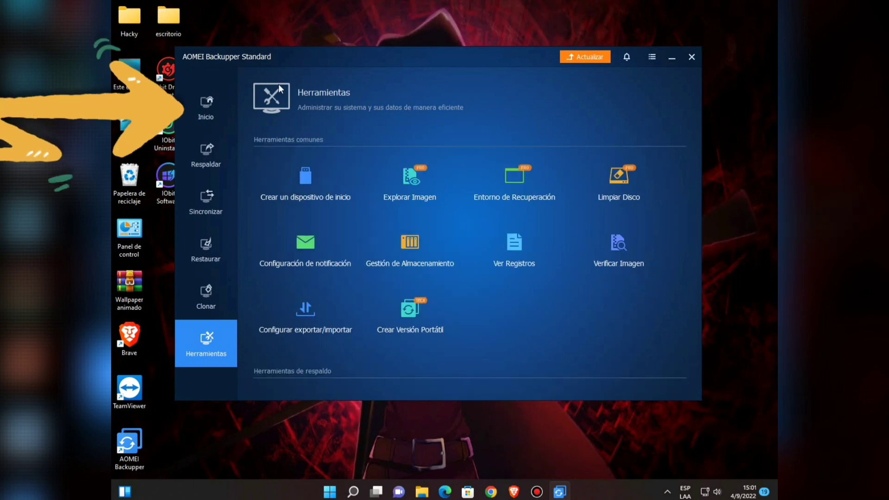
# Step: Create a new Copia de Seguridad del Sistema with C: as the destination, run the backup and finish it
pyautogui.moveTo(293, 60); pyautogui.dragTo(294, 68)
pyautogui.click(210, 126)
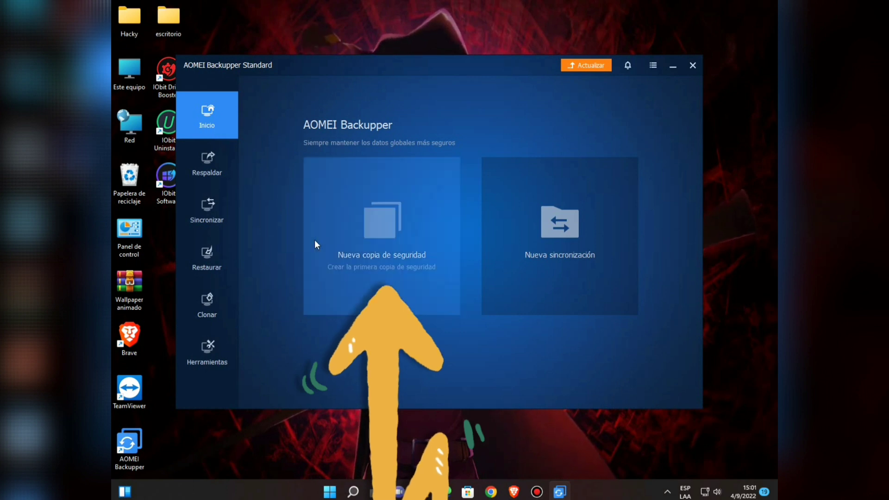
pyautogui.click(390, 228)
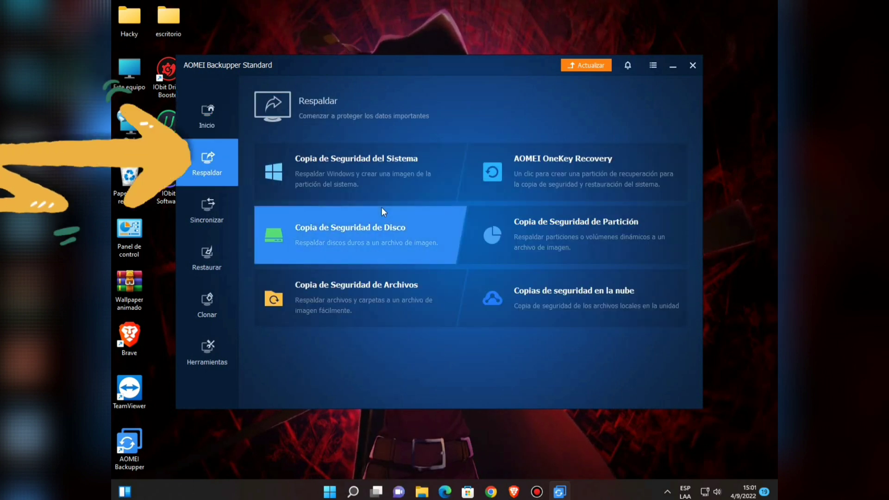
pyautogui.click(318, 163)
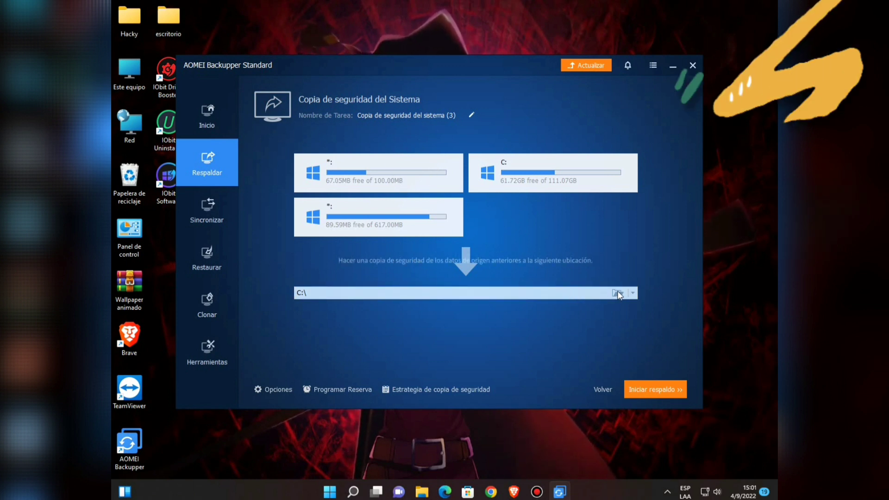
pyautogui.click(633, 293)
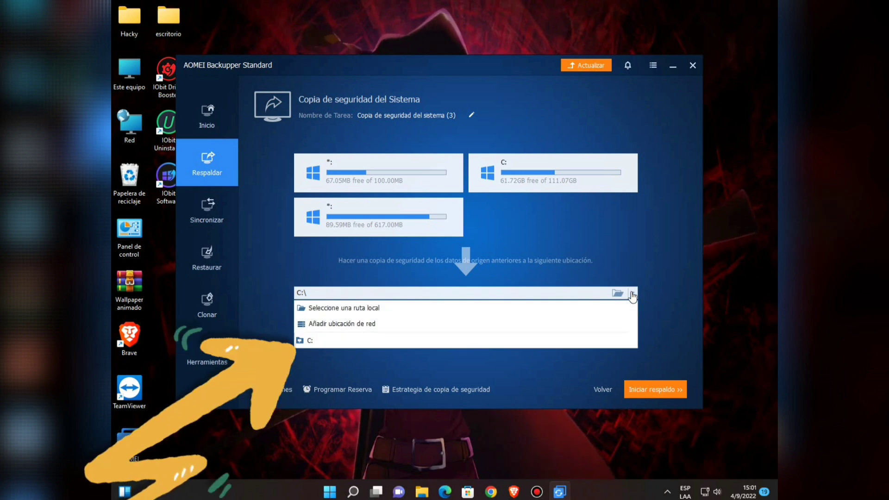
pyautogui.click(314, 341)
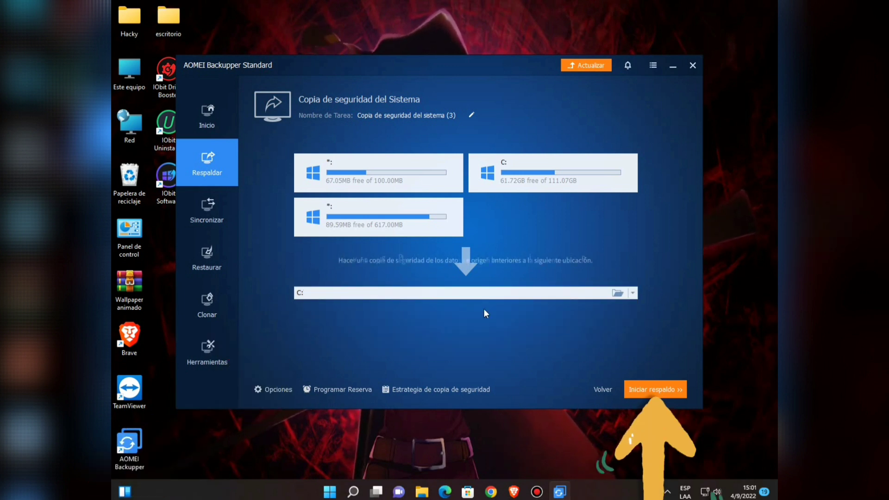
pyautogui.click(655, 389)
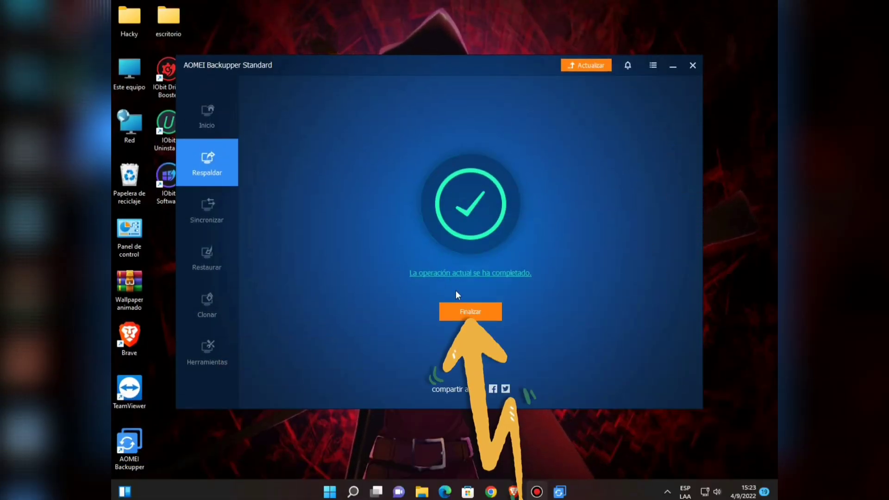
pyautogui.click(474, 311)
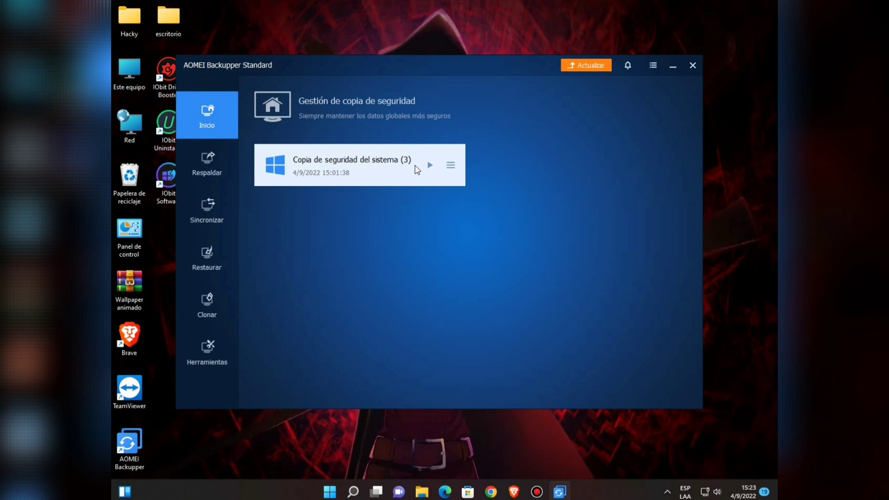
# Step: Check the general properties of the Copia de seguridad del sistema (3) task, including its file path, and close them
pyautogui.click(451, 165)
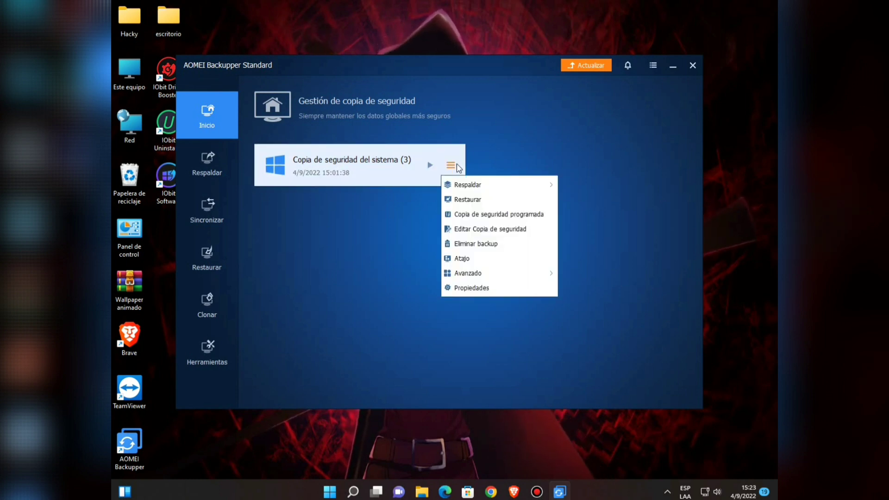
pyautogui.click(467, 287)
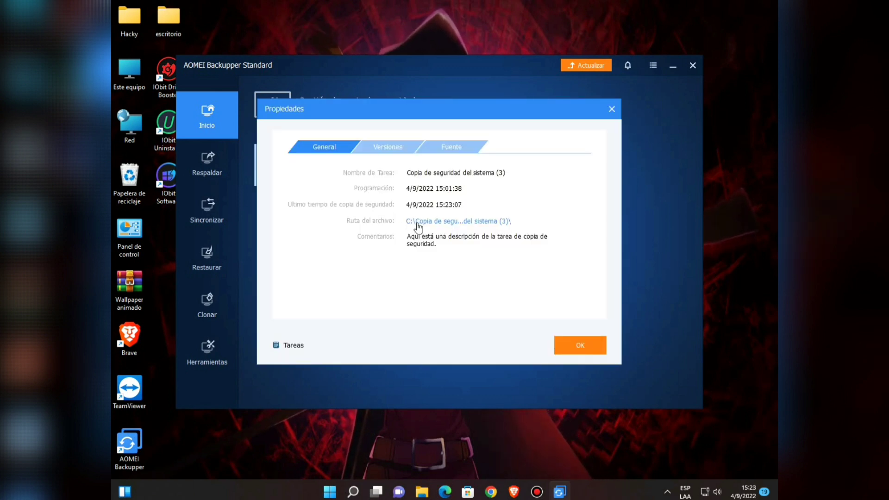
pyautogui.click(607, 106)
# Step: Inspect the backup image file inside the Copia de seguridad del sistema (3) folder on Disco local (C:) and minimize File Explorer
pyautogui.press('super+e')
pyautogui.click(420, 322)
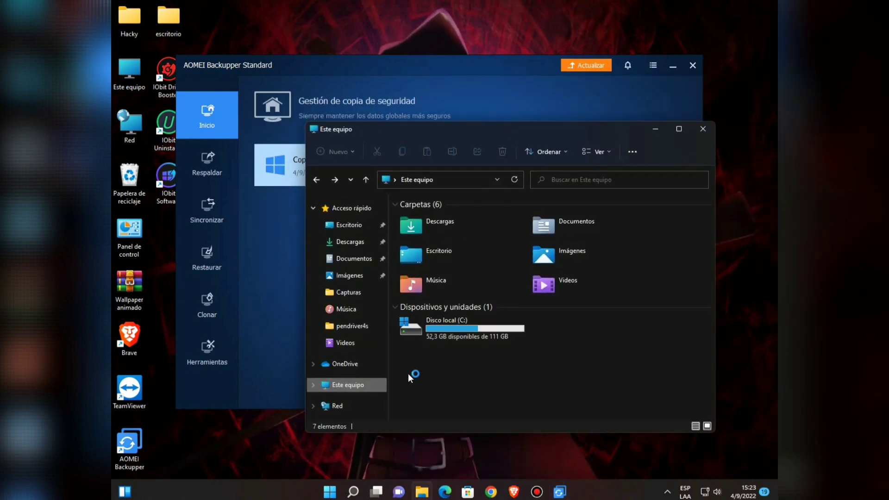
pyautogui.doubleClick(464, 333)
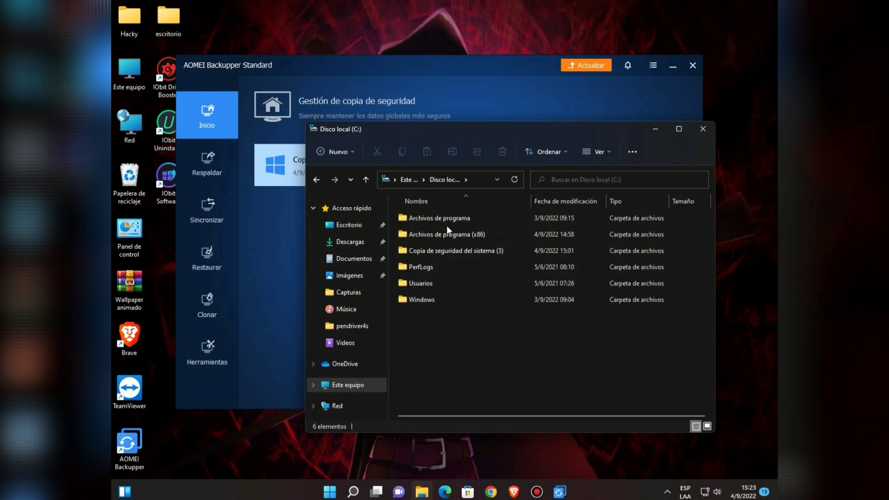
pyautogui.doubleClick(513, 252)
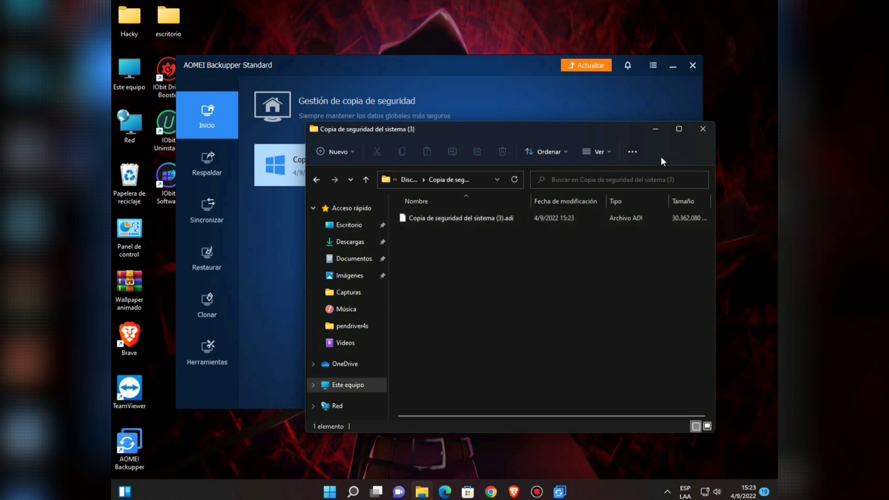
pyautogui.click(655, 130)
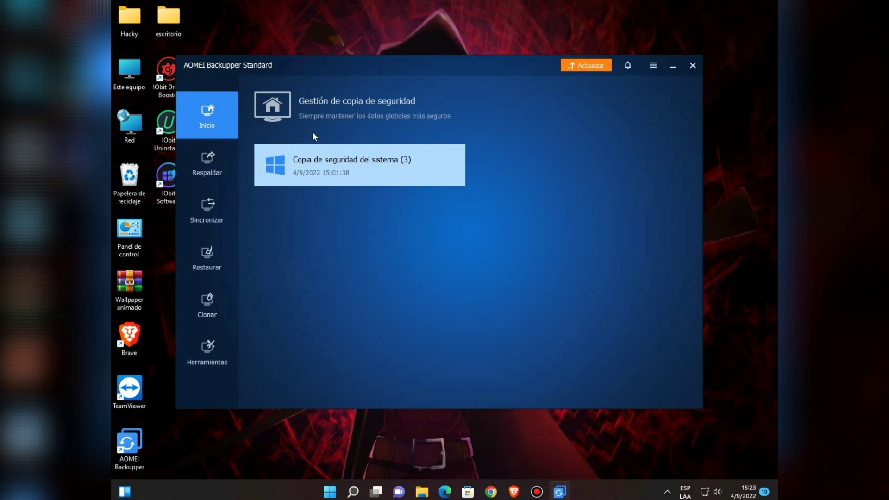
pyautogui.click(429, 494)
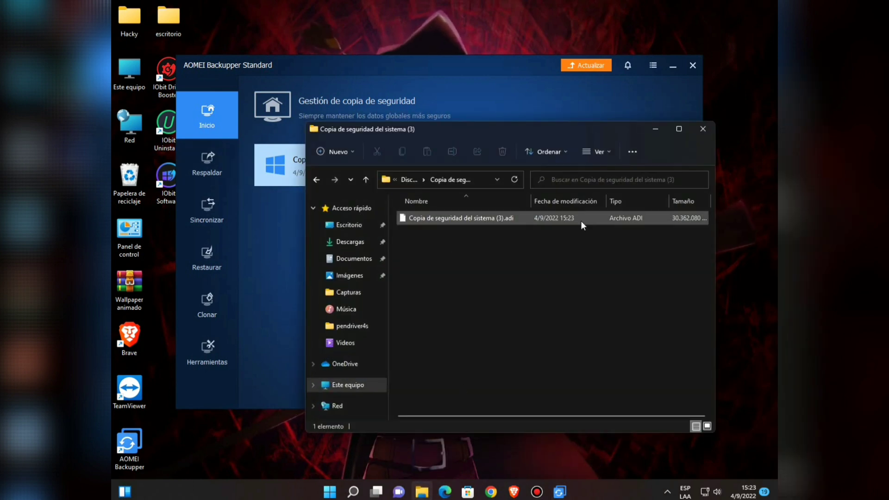
pyautogui.click(655, 129)
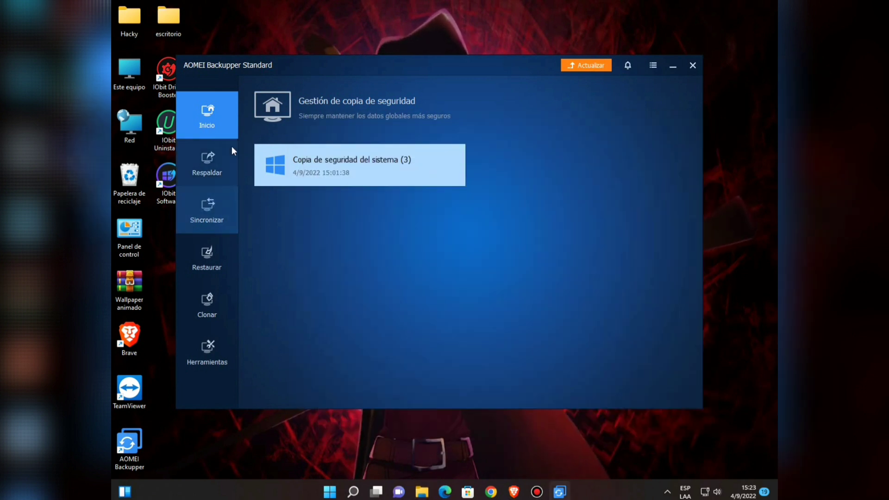
# Step: Load the Copia de seguridad del sistema (3) image file from its folder on Disco local (C:) as the image for restoring
pyautogui.moveTo(309, 69); pyautogui.dragTo(337, 71)
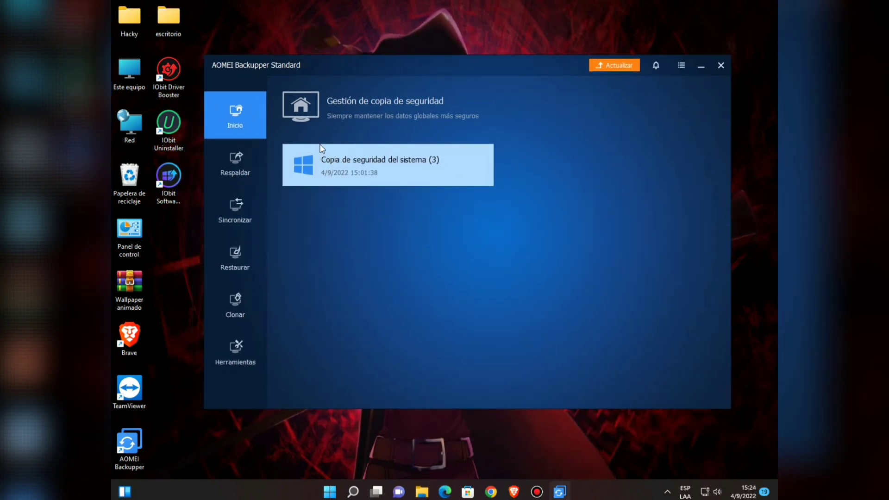
pyautogui.click(235, 258)
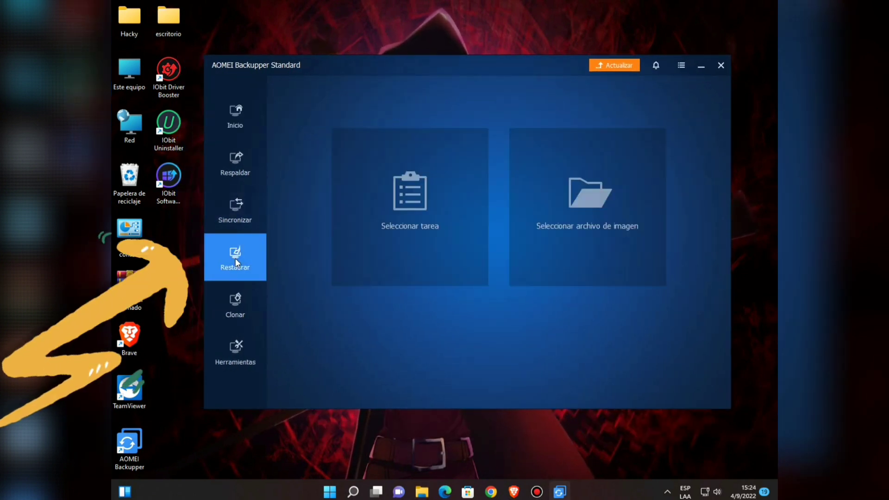
pyautogui.click(543, 207)
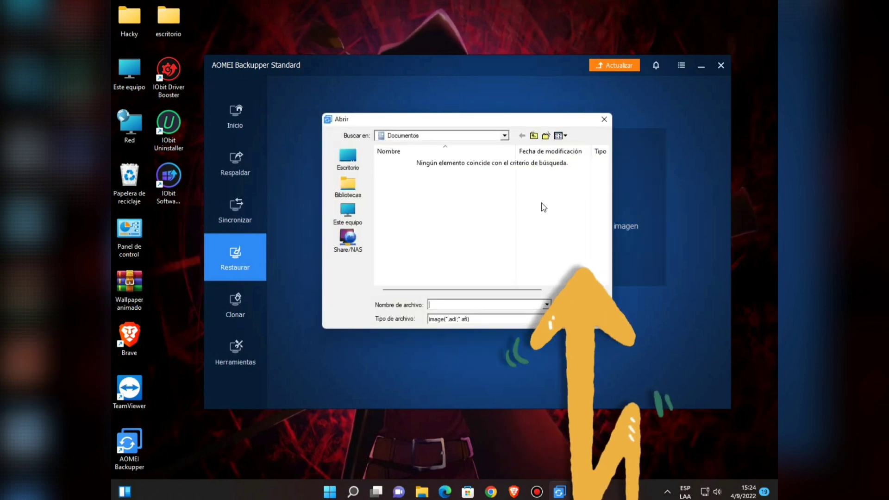
pyautogui.click(348, 212)
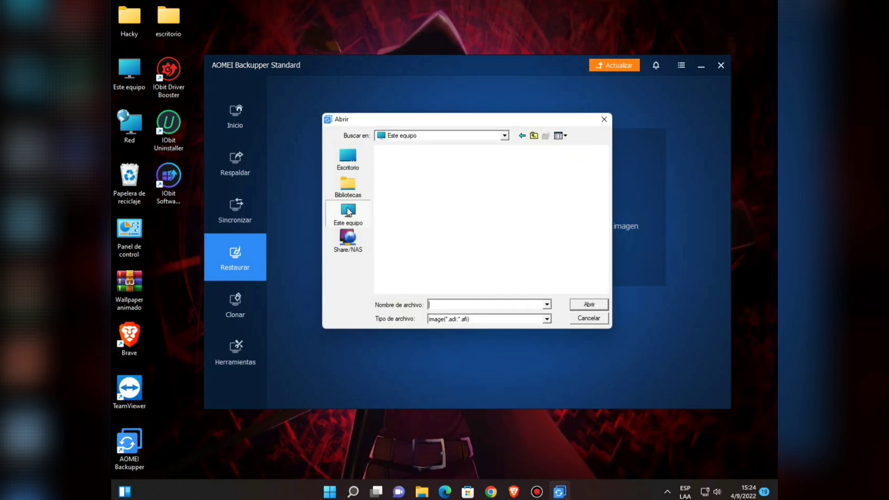
pyautogui.scroll(-3, 443, 199)
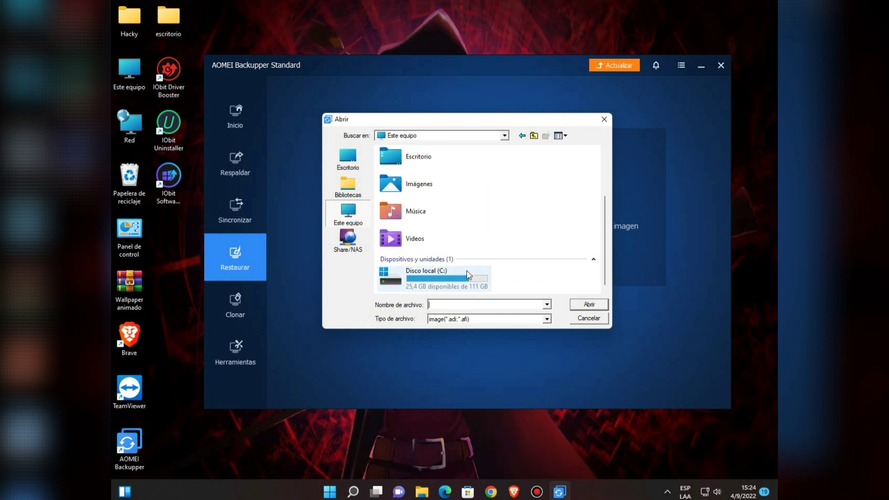
pyautogui.doubleClick(443, 278)
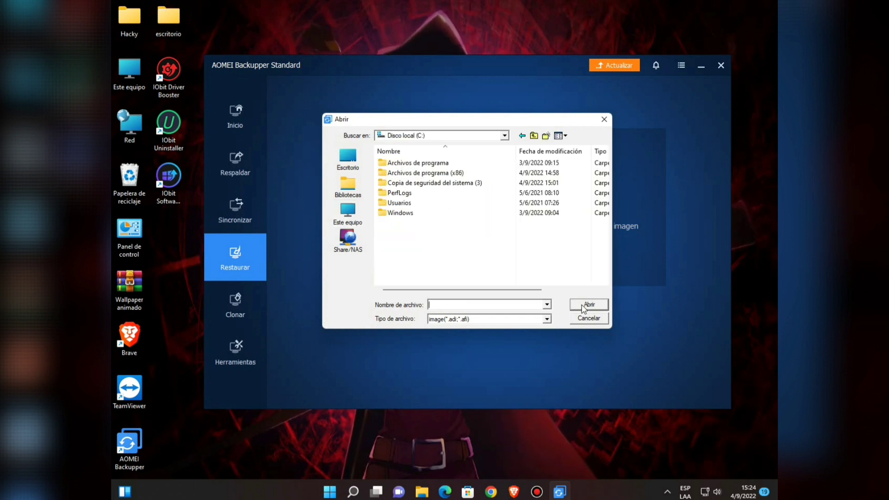
pyautogui.click(419, 184)
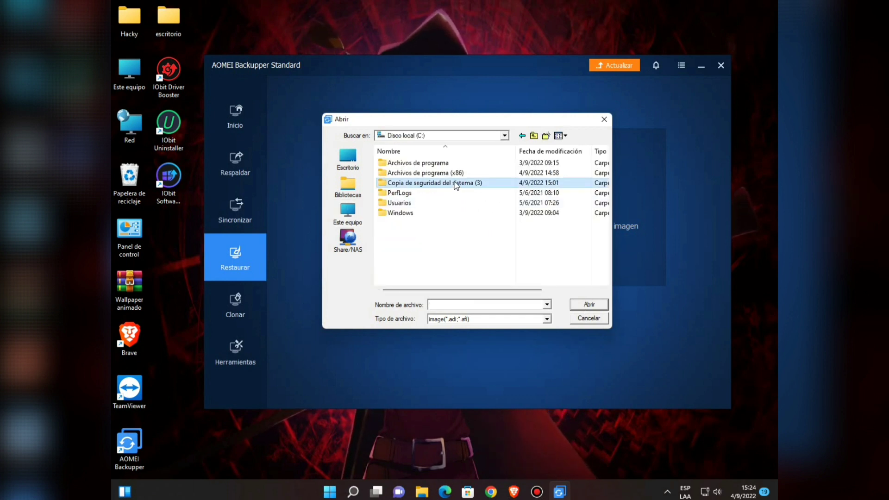
pyautogui.click(573, 307)
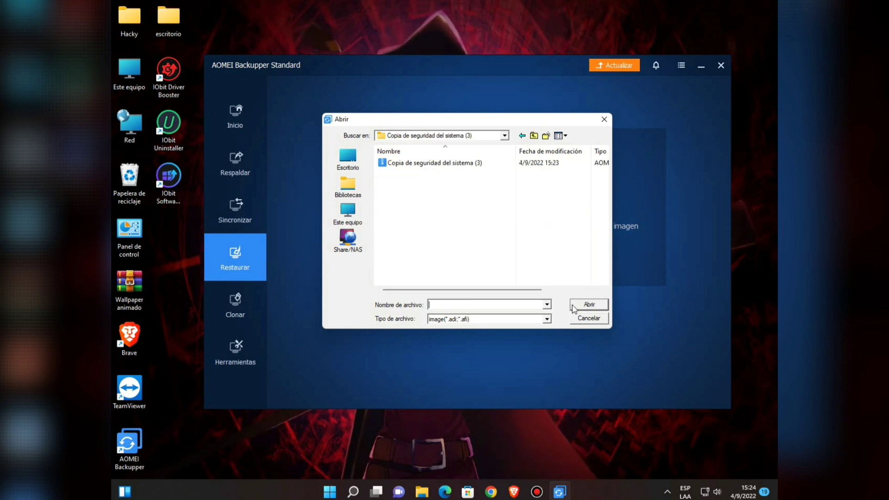
pyautogui.click(411, 165)
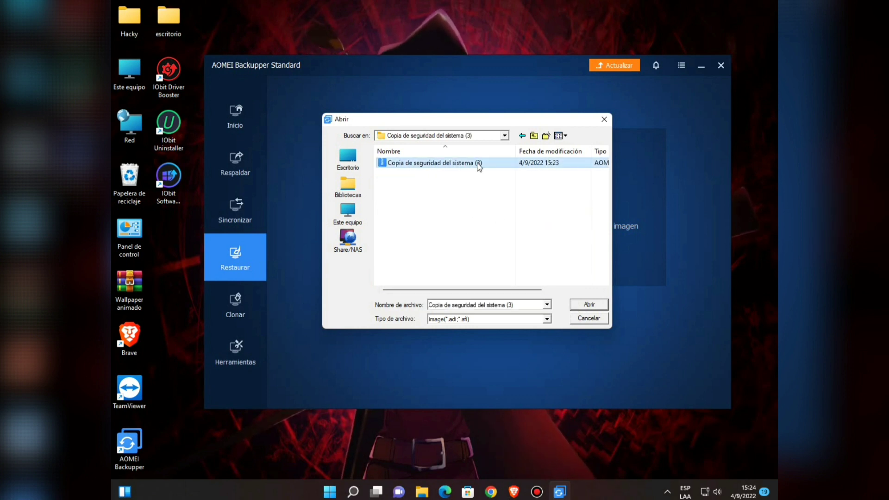
pyautogui.click(584, 305)
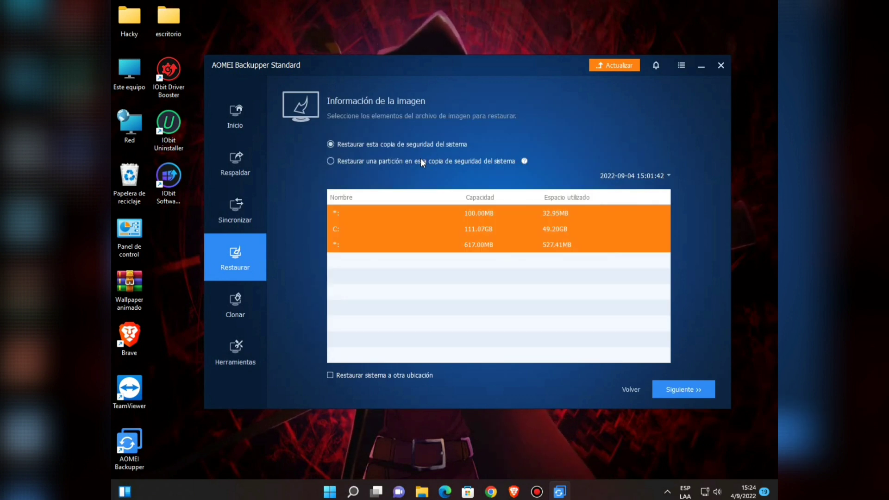
# Step: Choose to restore the whole system backup and try the small second partition and C: on Disco0 as the destination
pyautogui.click(443, 163)
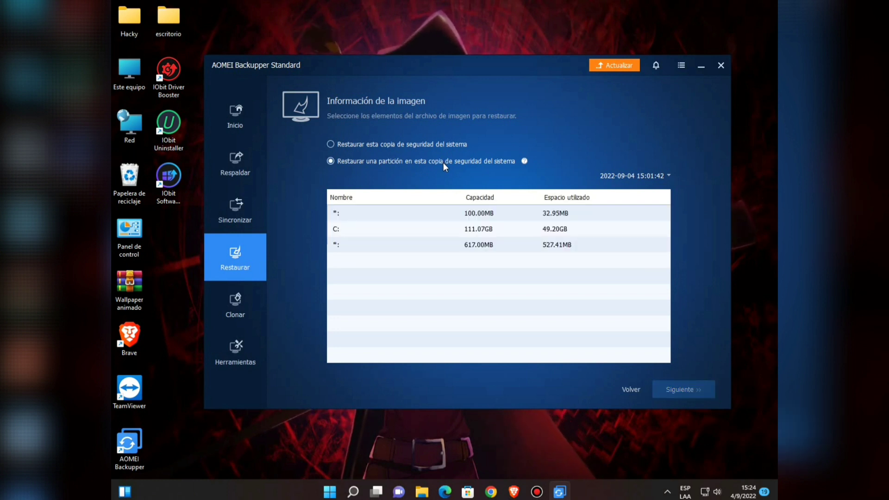
pyautogui.click(428, 147)
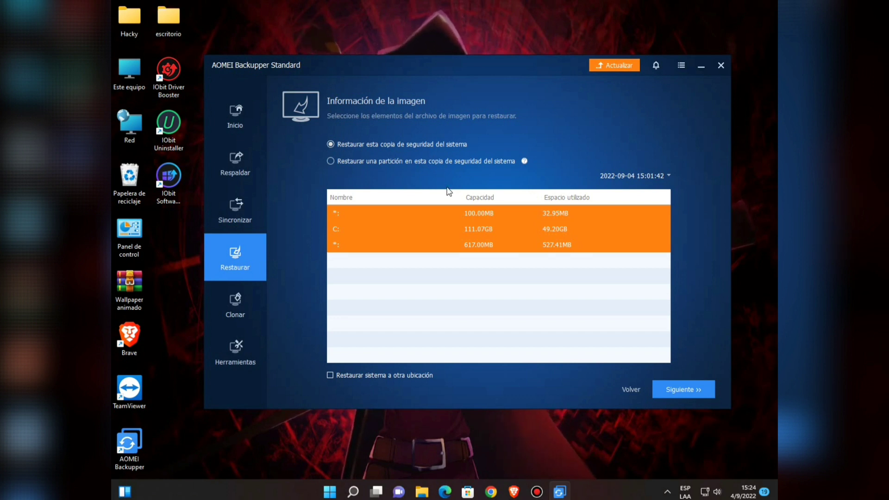
pyautogui.click(674, 397)
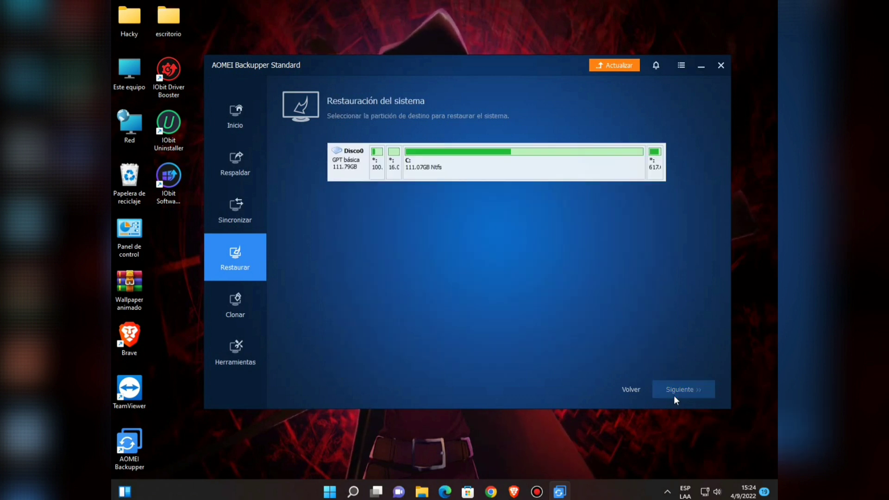
pyautogui.click(391, 169)
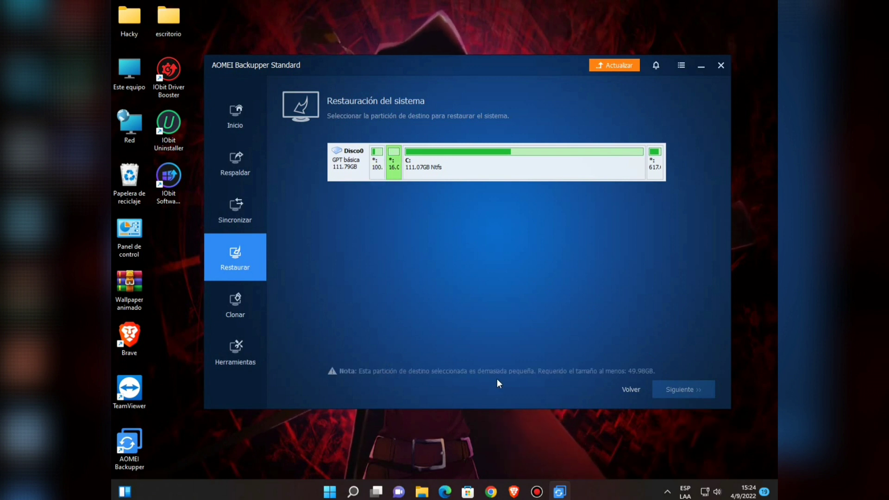
pyautogui.click(522, 174)
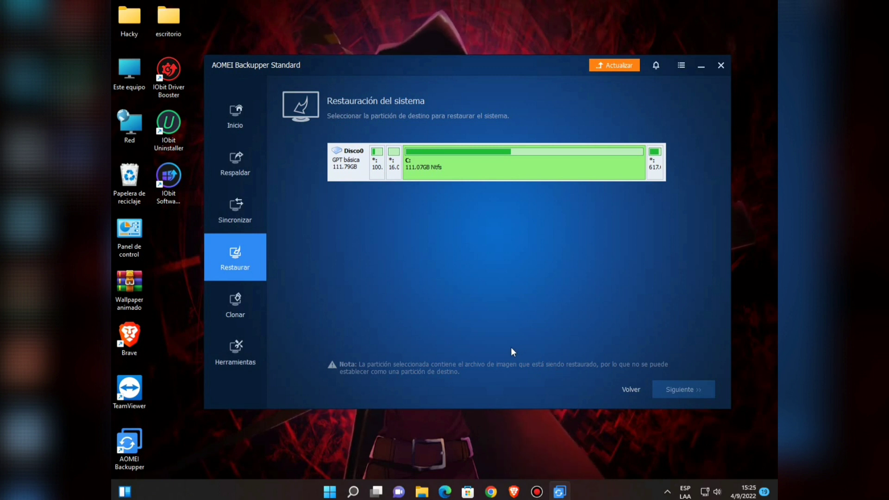
# Step: Check the available drives under Este equipo in File Explorer and minimize its window
pyautogui.click(427, 493)
pyautogui.click(345, 384)
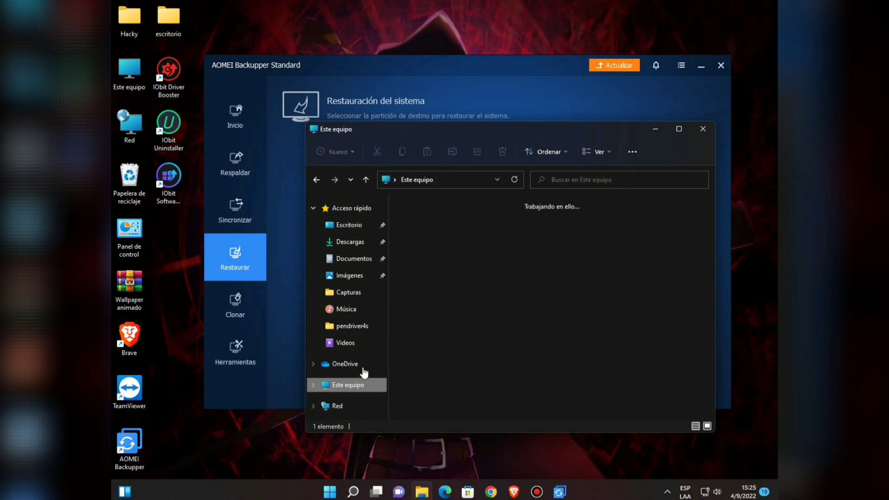
pyautogui.click(434, 340)
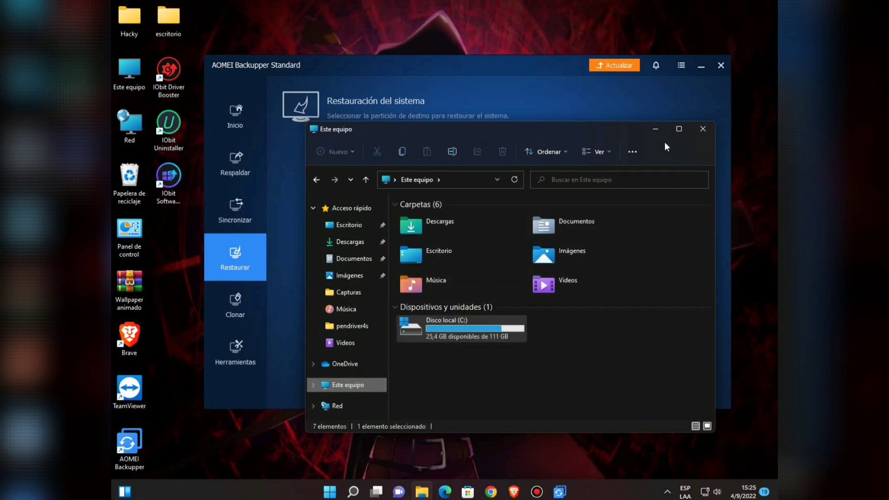
pyautogui.click(650, 134)
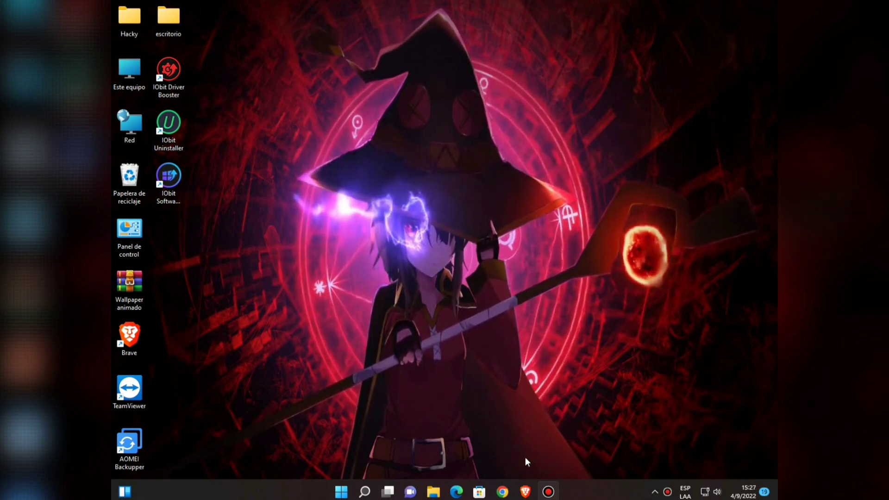
# Step: Switch to Brave and look over the AOMEI Backupper help guide index, going back from the system restore article
pyautogui.click(525, 491)
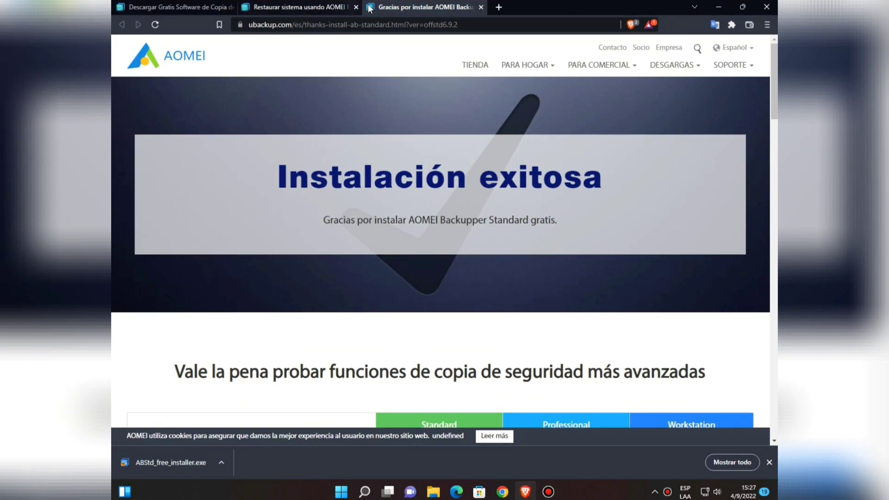
pyautogui.click(301, 7)
pyautogui.scroll(20, 380, 203)
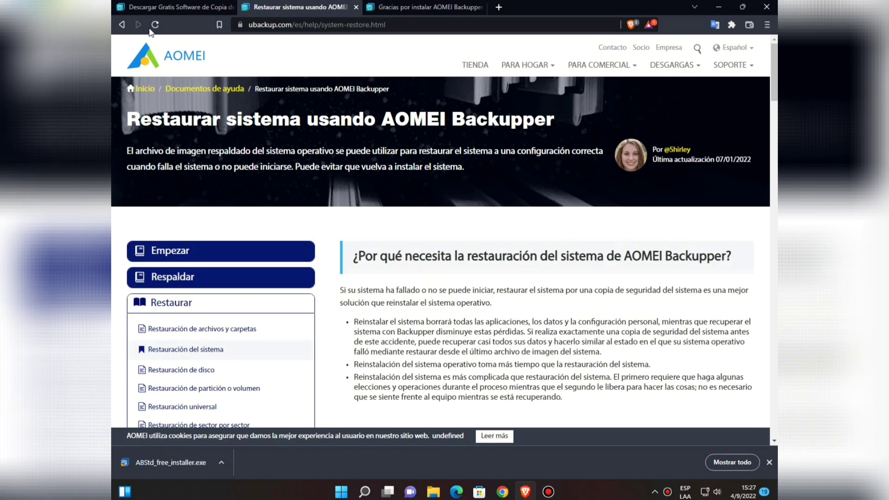
pyautogui.click(122, 25)
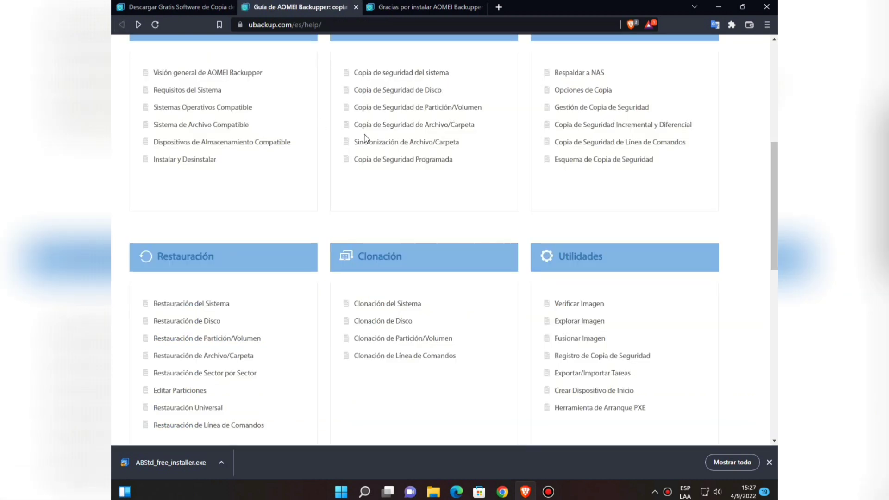
pyautogui.scroll(7, 408, 167)
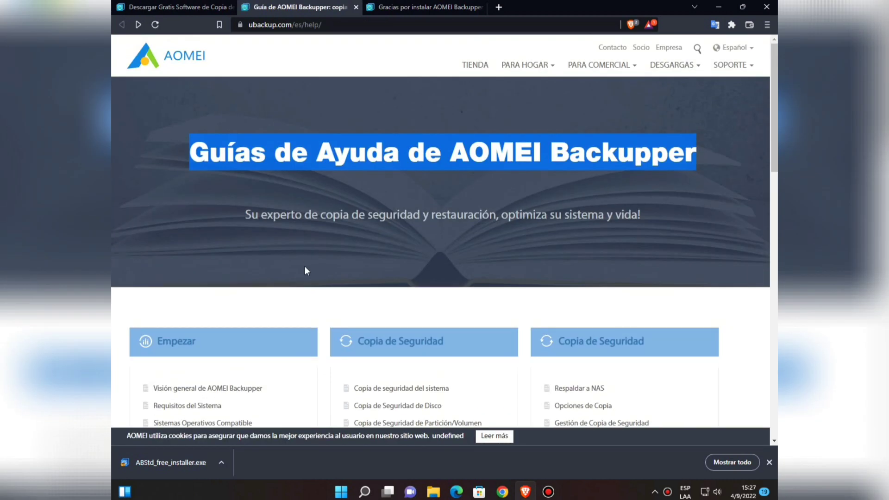
pyautogui.scroll(-5, 377, 302)
pyautogui.scroll(-2, 168, 297)
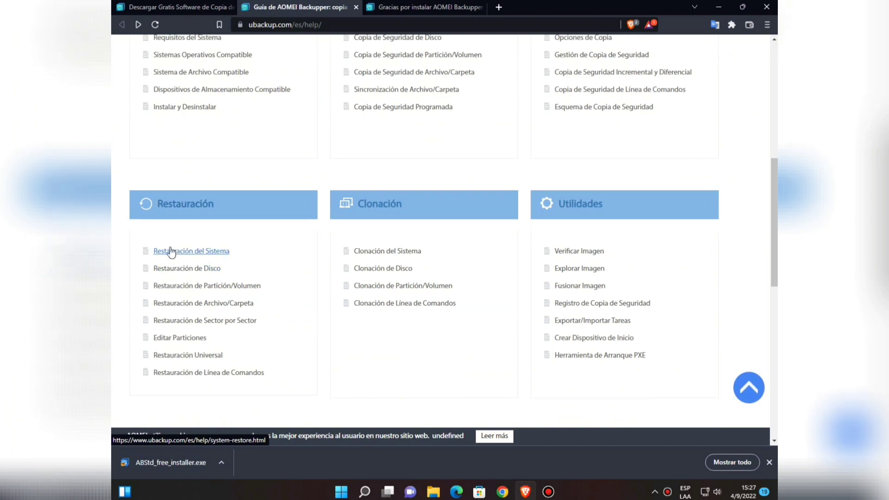
# Step: Read the Copia de seguridad del sistema help article through its backup steps and return to the guide index
pyautogui.scroll(2, 198, 238)
pyautogui.click(392, 129)
pyautogui.scroll(-9, 488, 262)
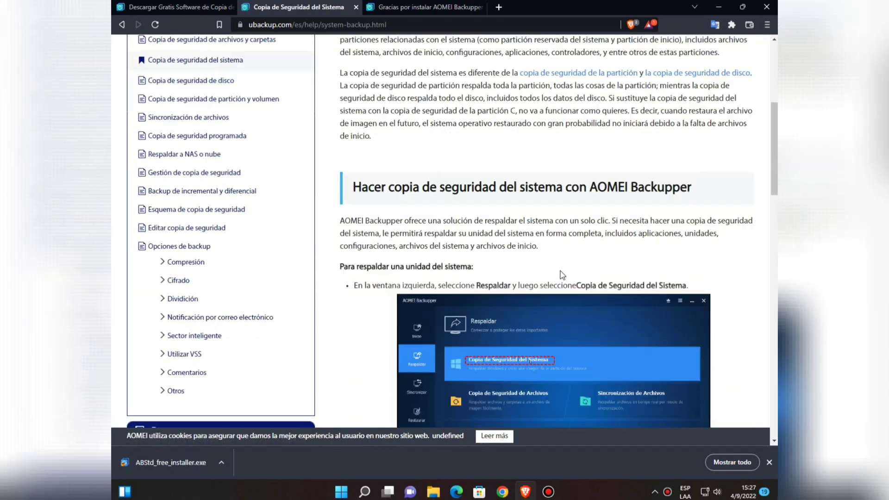
pyautogui.scroll(-15, 488, 262)
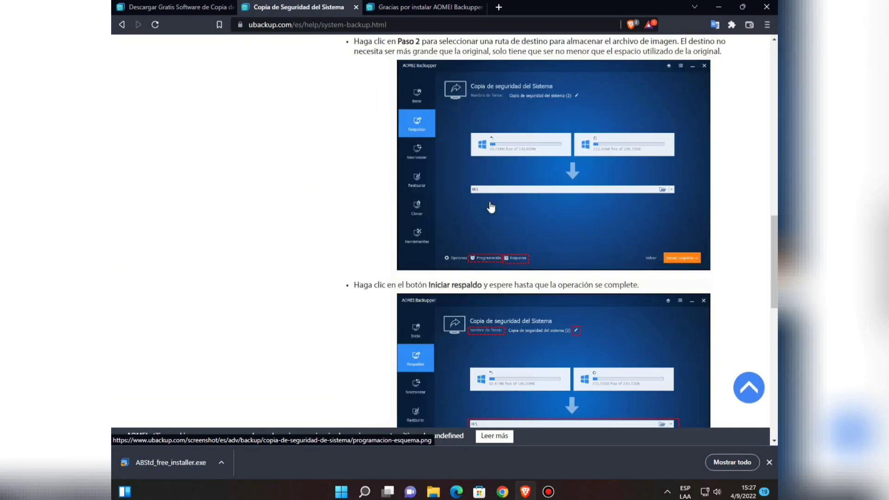
pyautogui.press('Home')
pyautogui.hotkey('alt', 'Left')
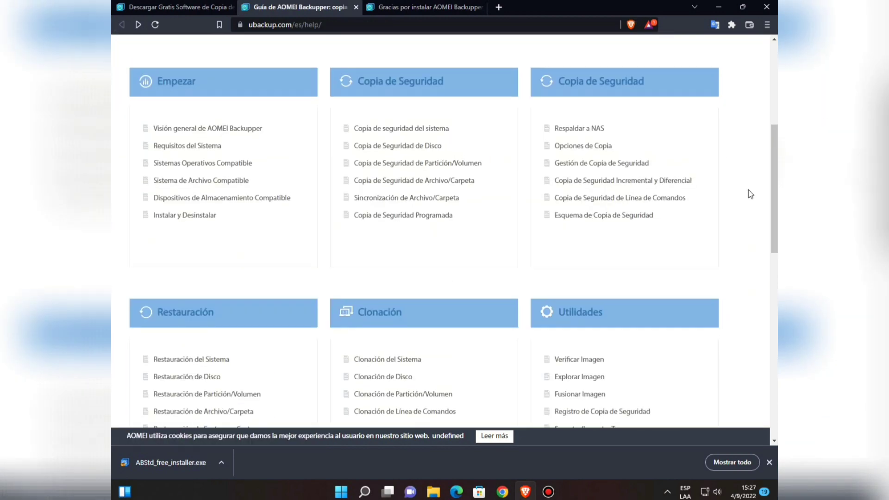
# Step: Read the Clonación del Sistema help article to its end, return to the guide index and minimize the browser
pyautogui.scroll(-15, 727, 176)
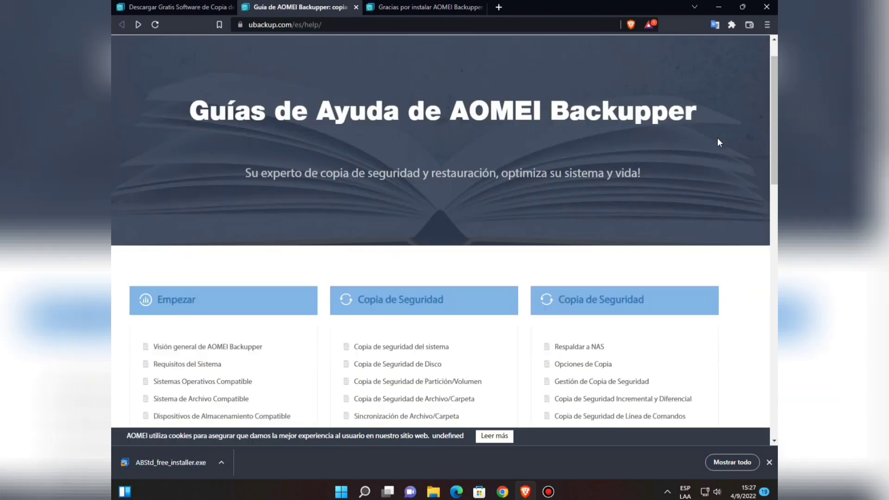
pyautogui.scroll(5, 656, 162)
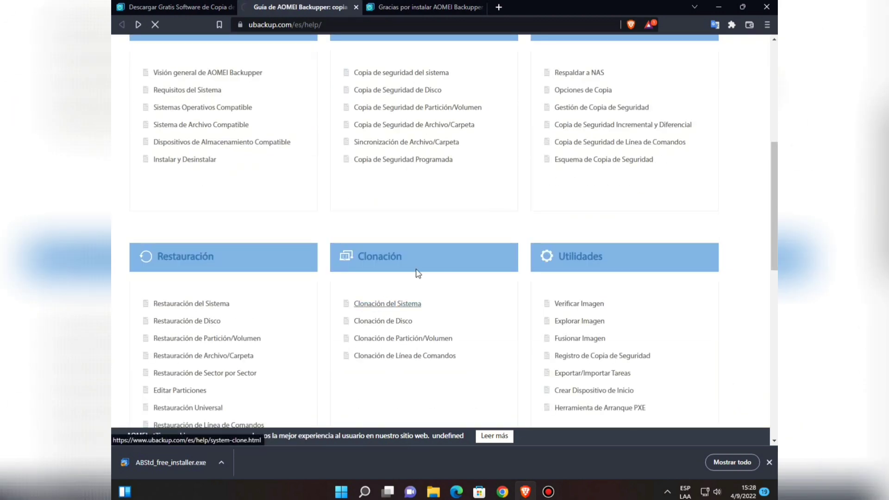
pyautogui.click(389, 301)
pyautogui.scroll(-5, 488, 196)
pyautogui.scroll(-15, 488, 197)
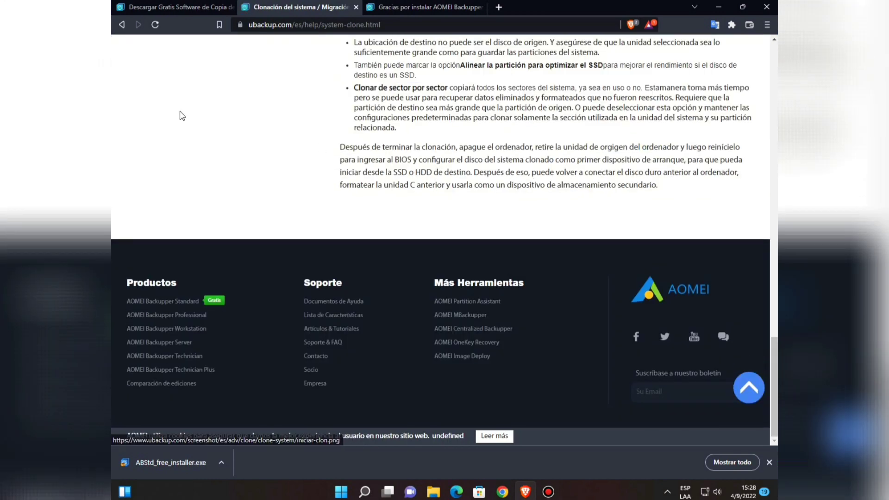
pyautogui.click(126, 25)
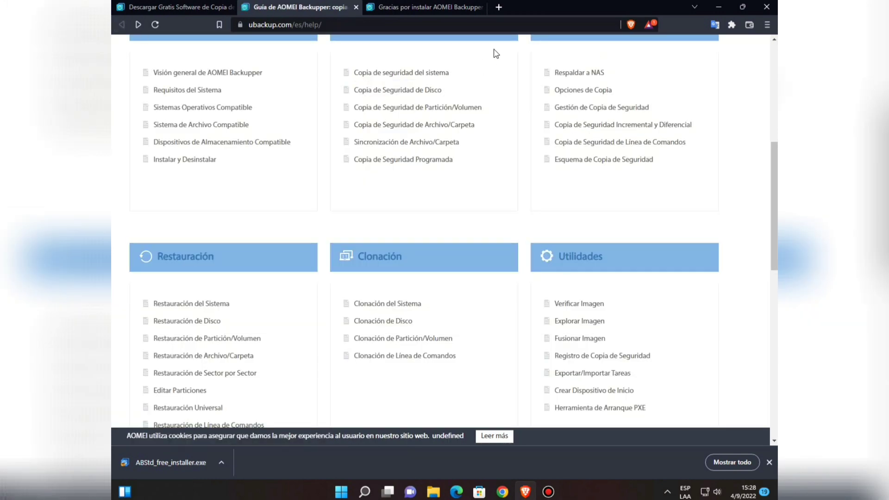
pyautogui.click(710, 8)
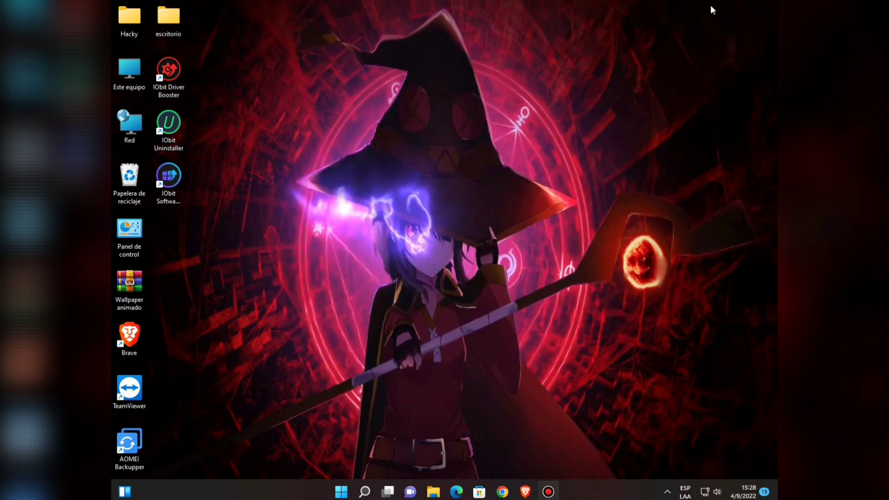